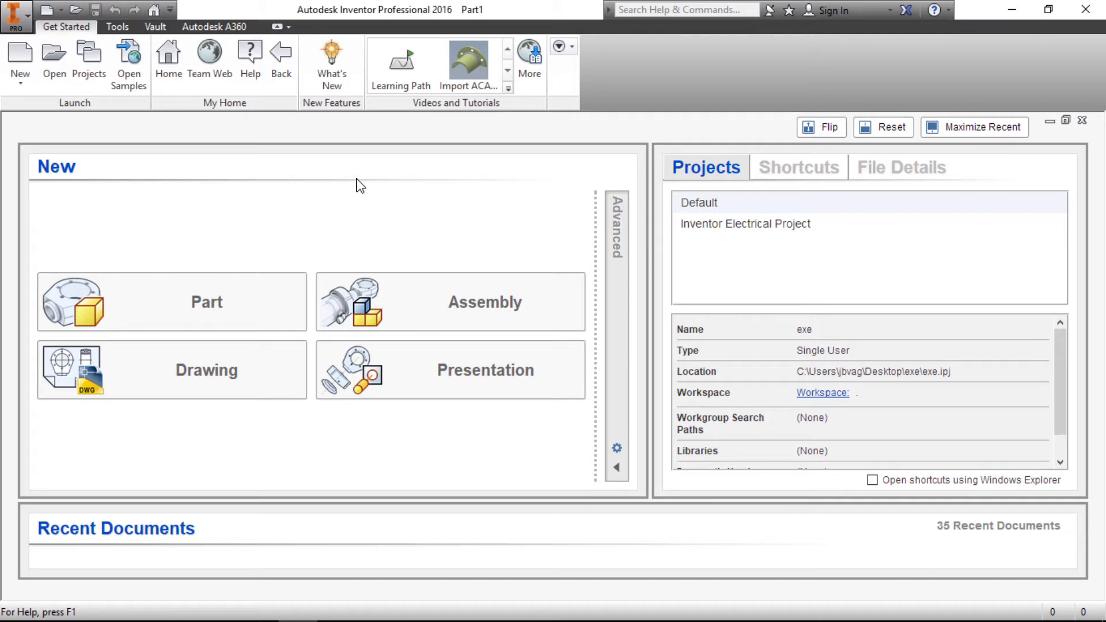
Step: Create a new part from the metric Standard (mm).ipt template and start a 2D sketch on the front (XY) plane
{"action": "left_click", "coordinate": [20, 54]}
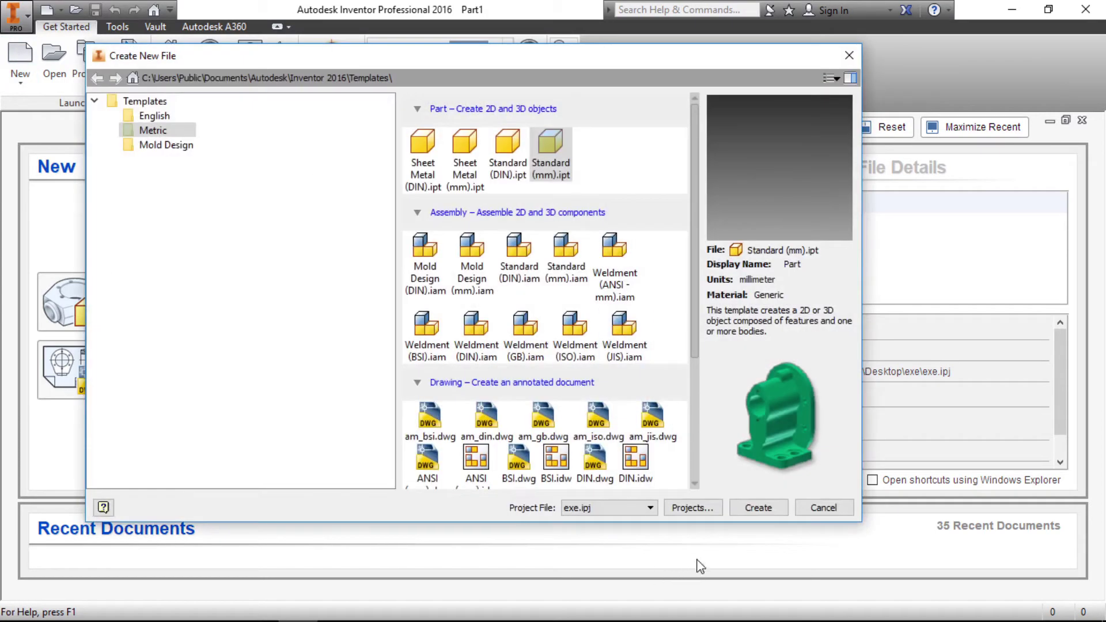
{"action": "left_click", "coordinate": [762, 508]}
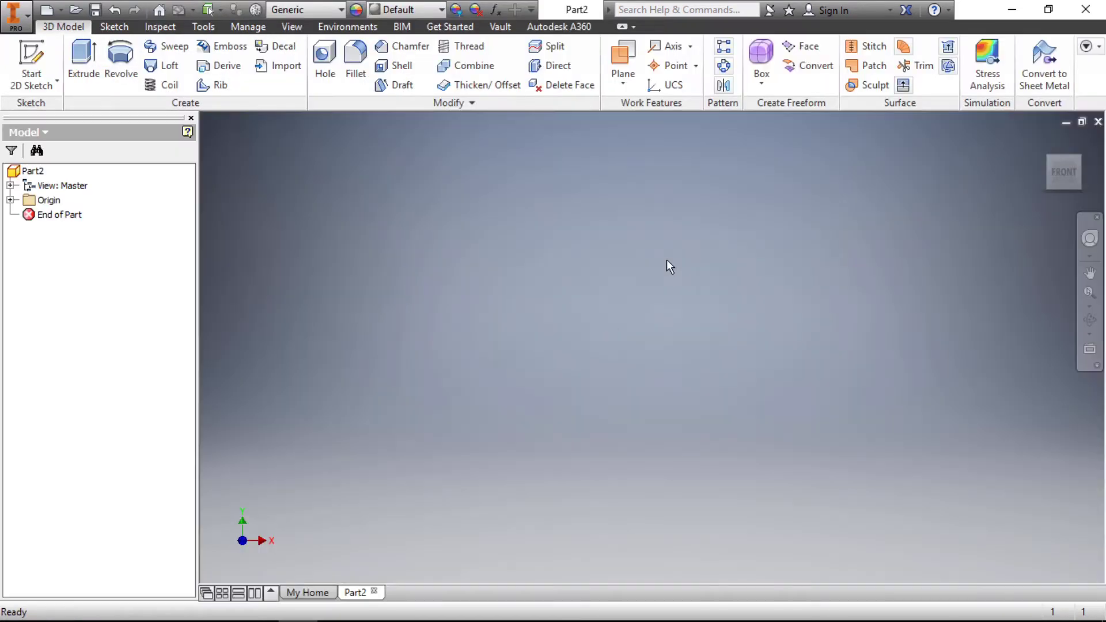
{"action": "right_click", "coordinate": [329, 227]}
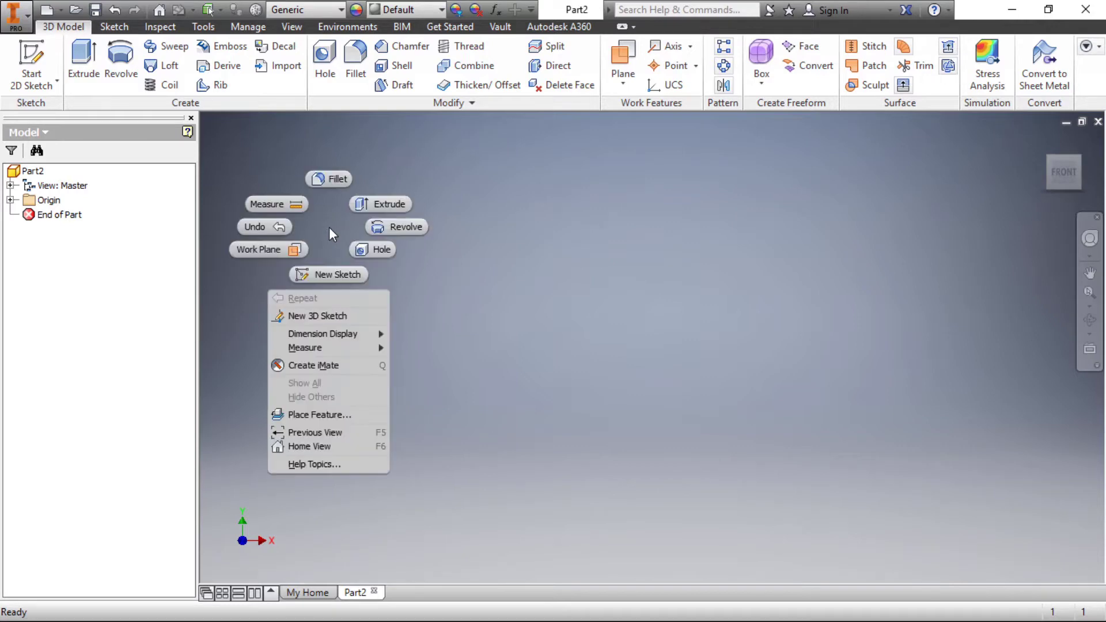
{"action": "left_click", "coordinate": [340, 274]}
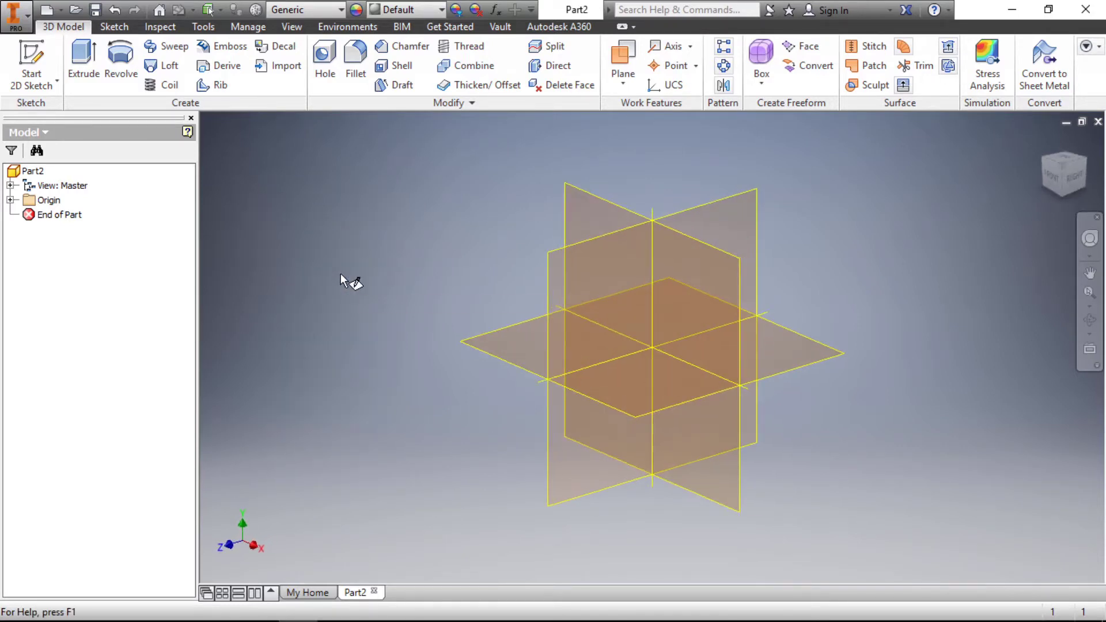
{"action": "left_click", "coordinate": [574, 203]}
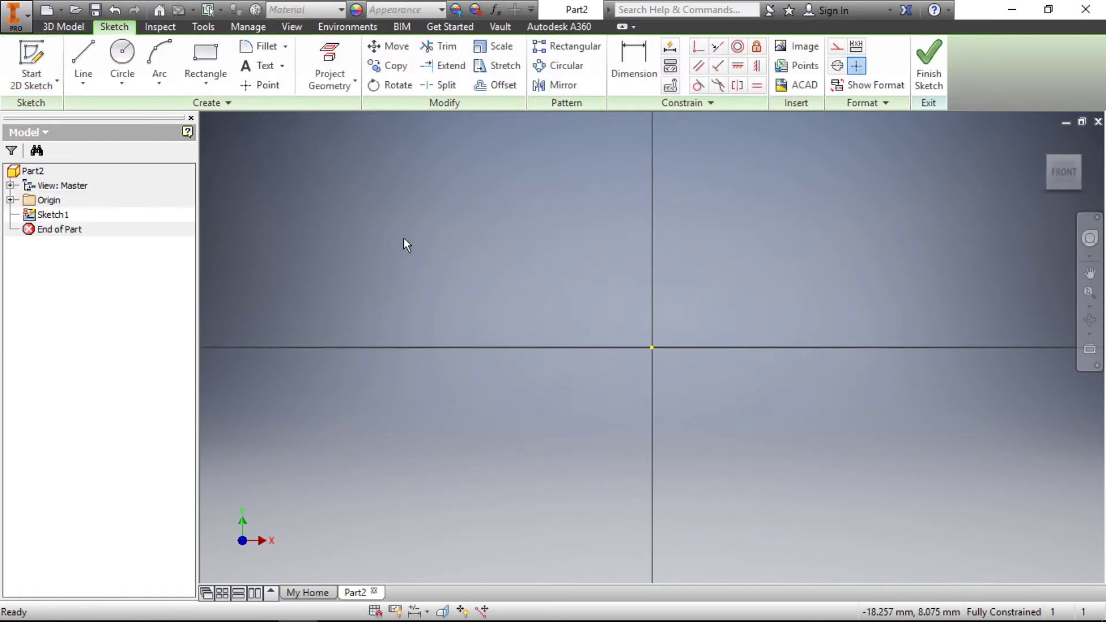
Step: Draw a two-point rectangle from the sketch origin, 50 mm wide and 30 mm high, and finish the Rectangle command
{"action": "right_click", "coordinate": [486, 264]}
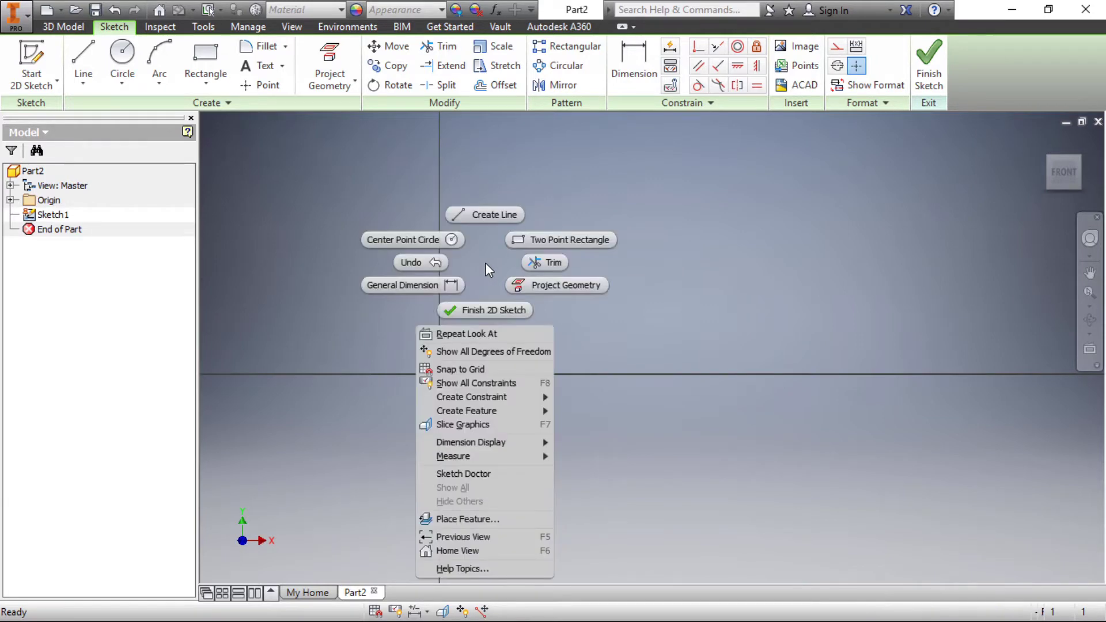
{"action": "left_click", "coordinate": [567, 239]}
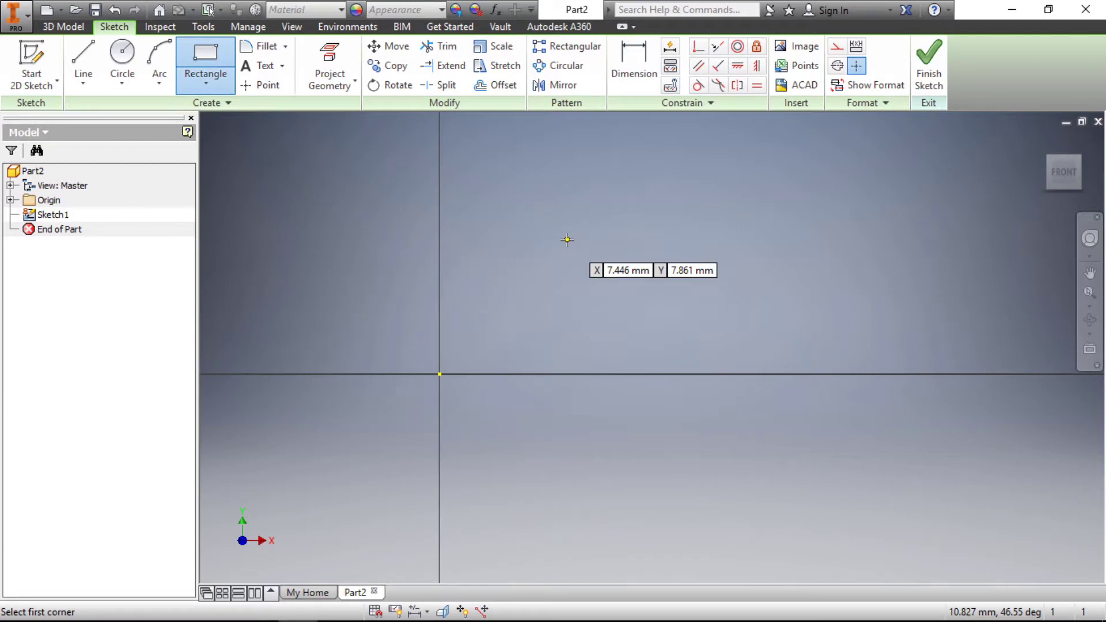
{"action": "left_click", "coordinate": [438, 374]}
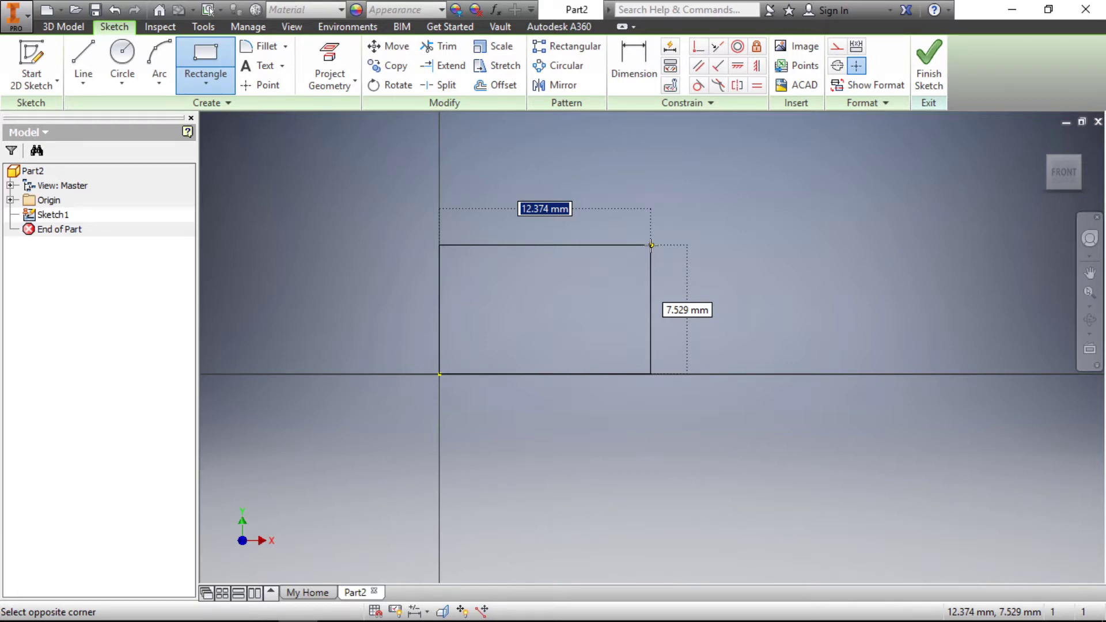
{"action": "type", "text": "50"}
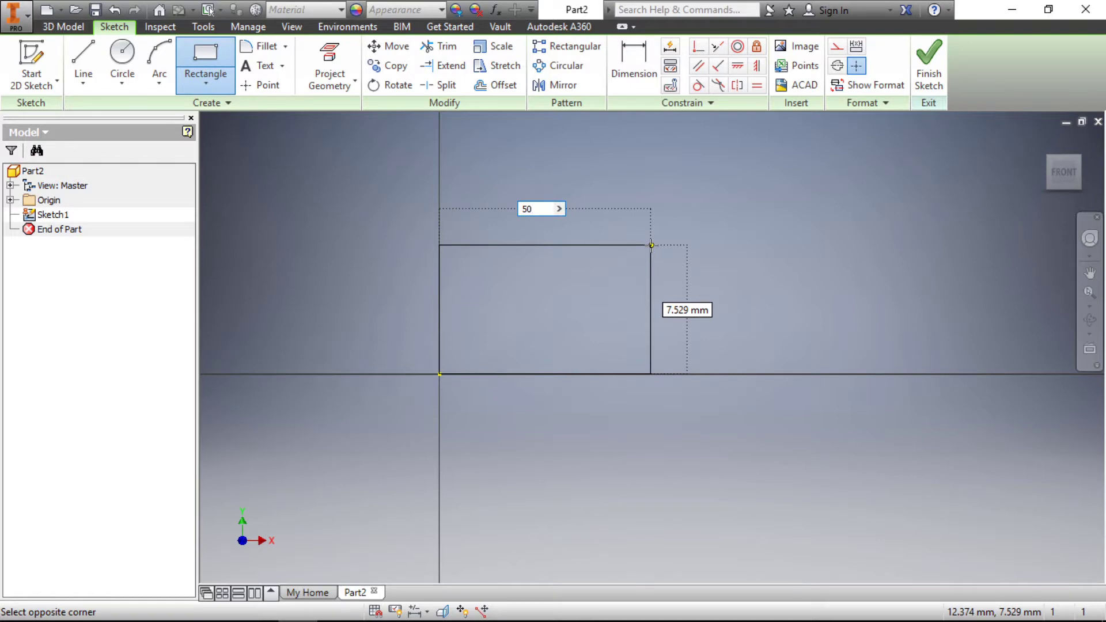
{"action": "key", "text": "Tab"}
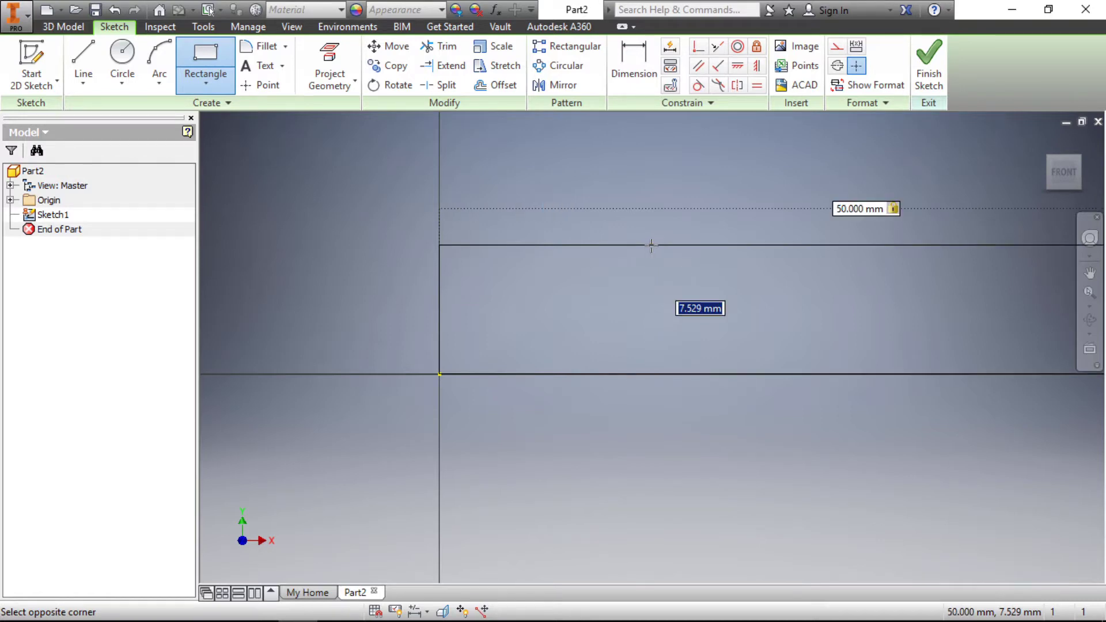
{"action": "scroll", "coordinate": [633, 276], "scroll_direction": "down", "scroll_amount": 3}
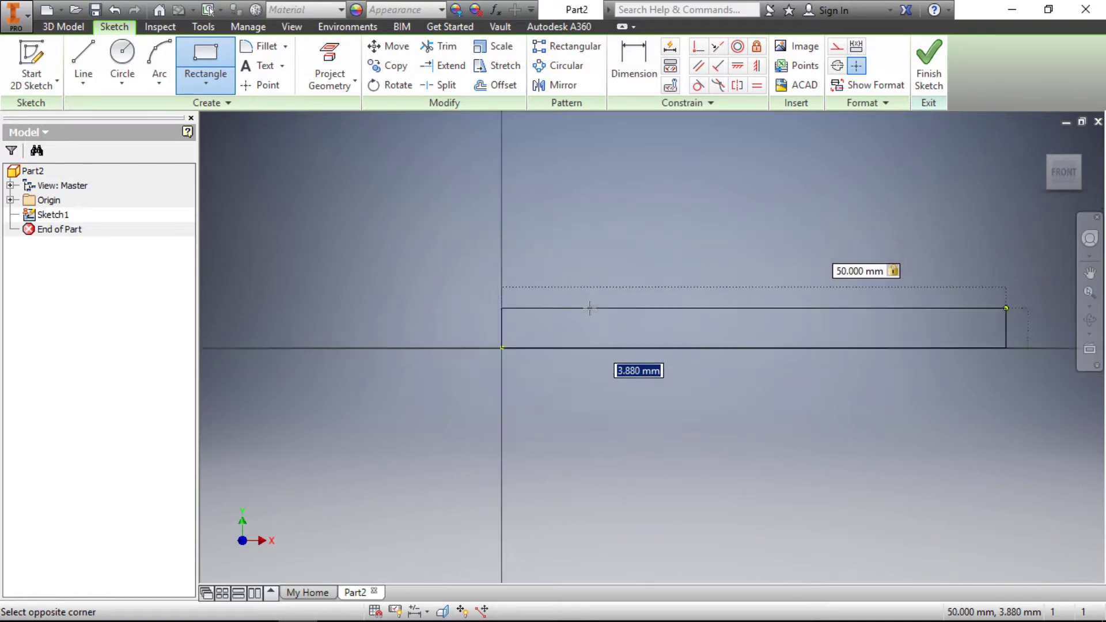
{"action": "scroll", "coordinate": [606, 303], "scroll_direction": "up", "scroll_amount": 5}
{"action": "scroll", "coordinate": [606, 302], "scroll_direction": "up", "scroll_amount": 4}
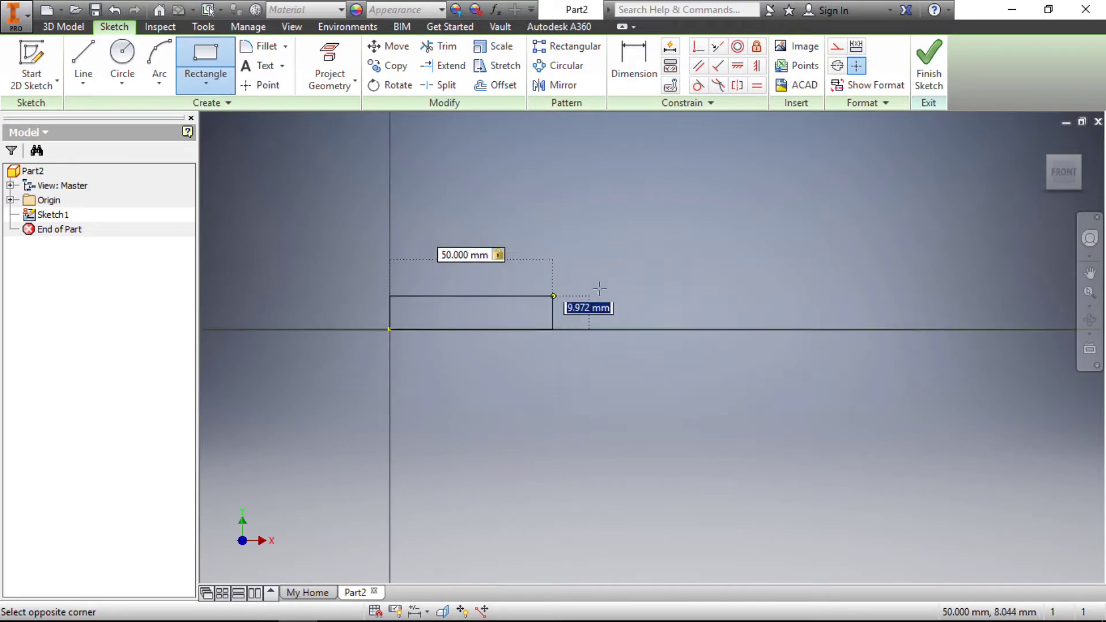
{"action": "scroll", "coordinate": [559, 274], "scroll_direction": "down", "scroll_amount": 5}
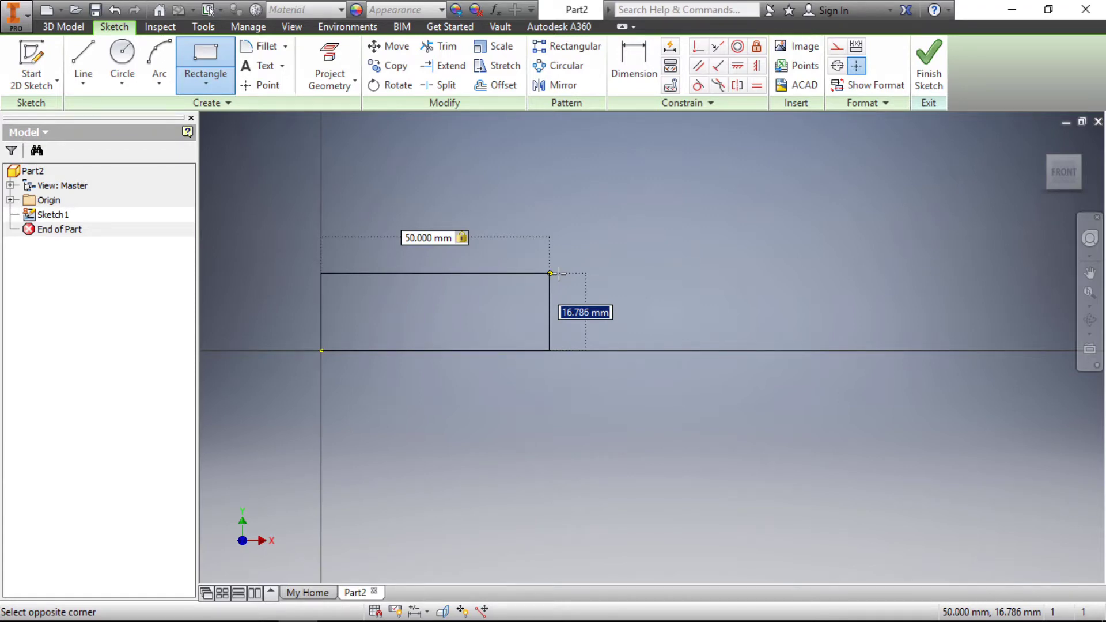
{"action": "type", "text": "30"}
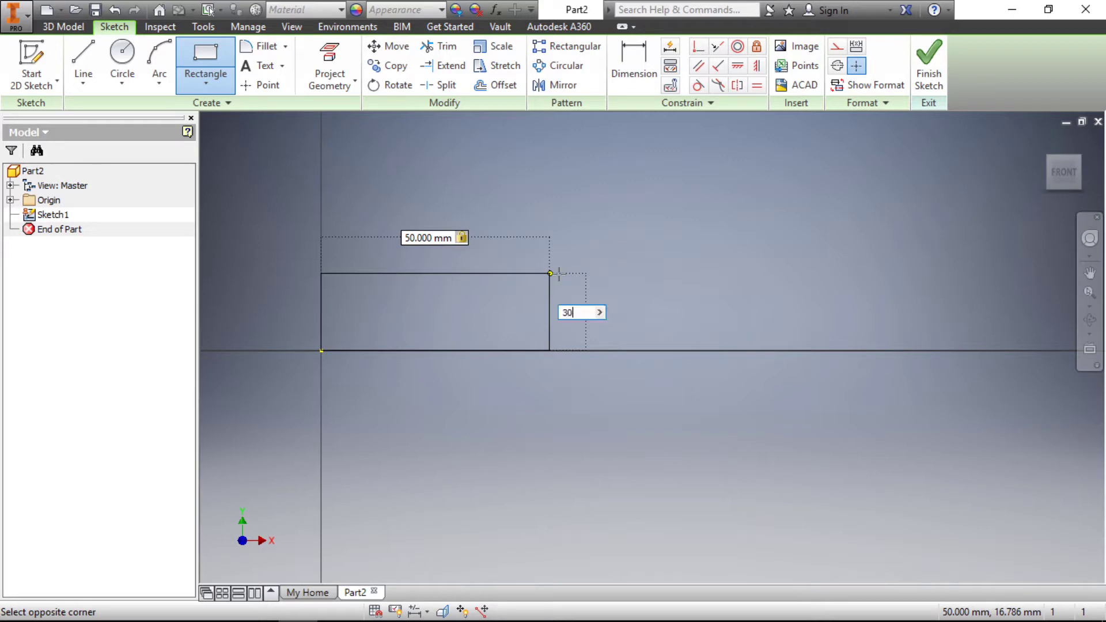
{"action": "key", "text": "Return"}
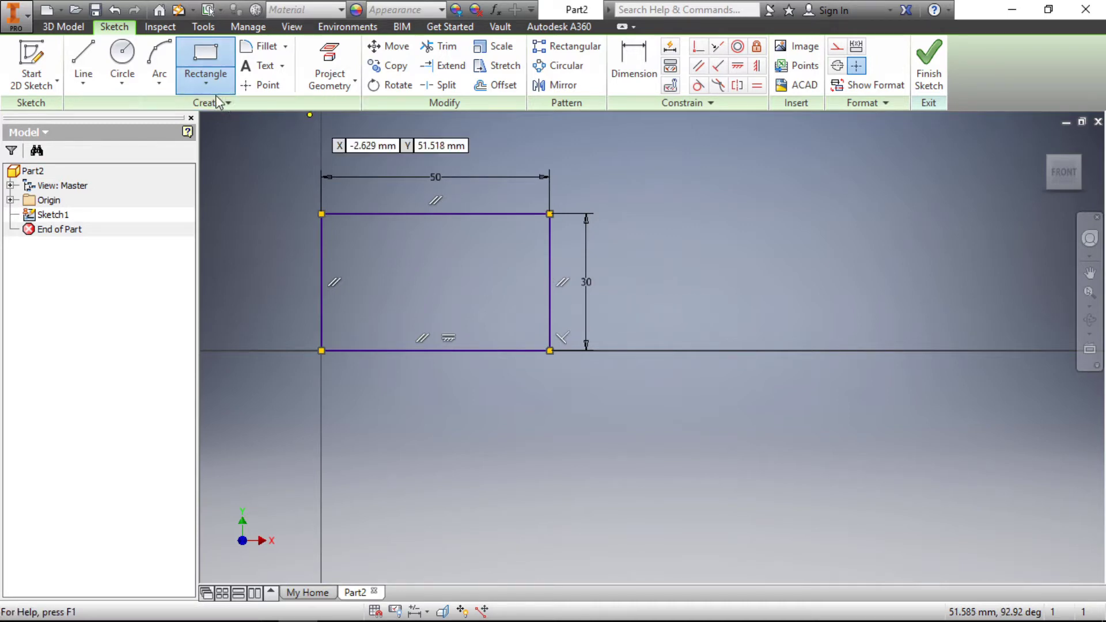
{"action": "left_click", "coordinate": [193, 52]}
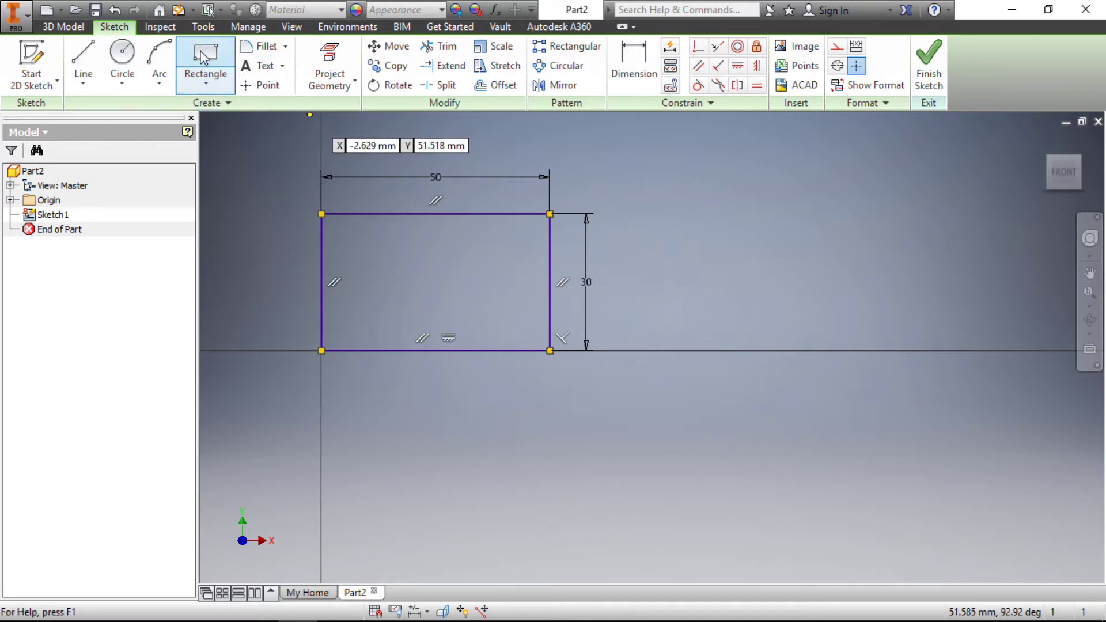
{"action": "right_click", "coordinate": [643, 252]}
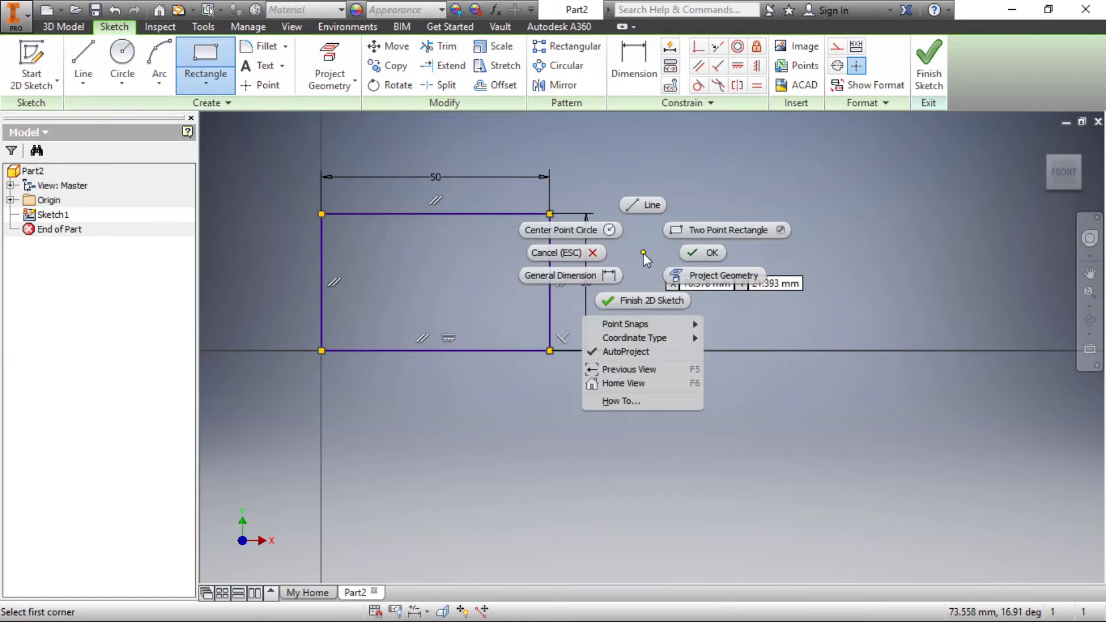
{"action": "left_click", "coordinate": [698, 253]}
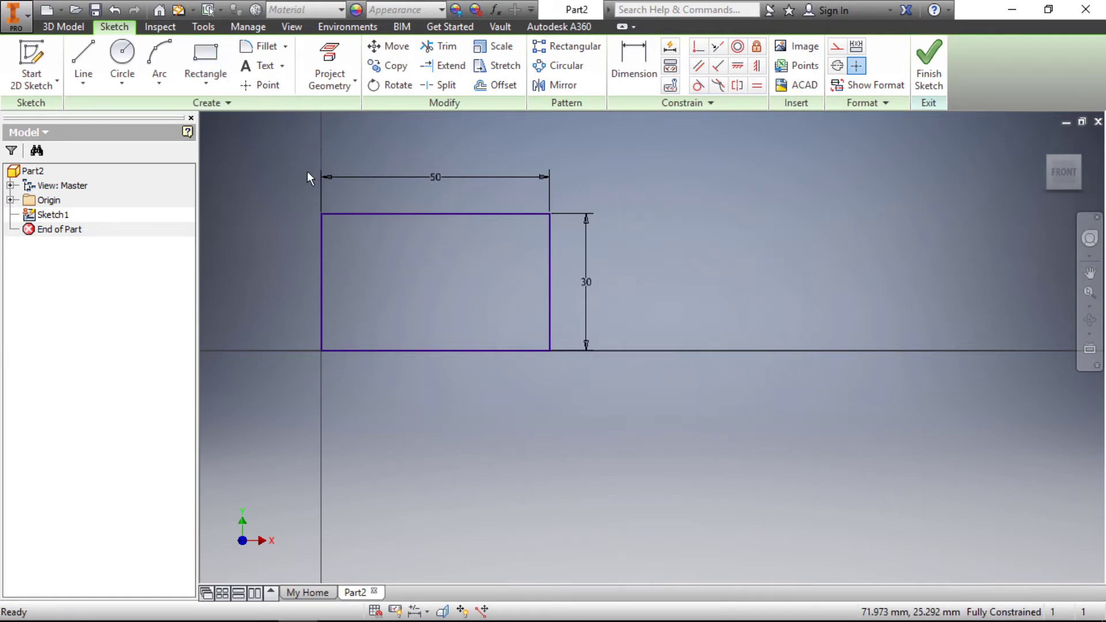
Step: Delete both the width and the height dimension of the rectangle
{"action": "scroll", "coordinate": [361, 158], "scroll_direction": "up", "scroll_amount": 3}
{"action": "scroll", "coordinate": [503, 265], "scroll_direction": "down", "scroll_amount": 4}
{"action": "scroll", "coordinate": [456, 216], "scroll_direction": "up", "scroll_amount": 5}
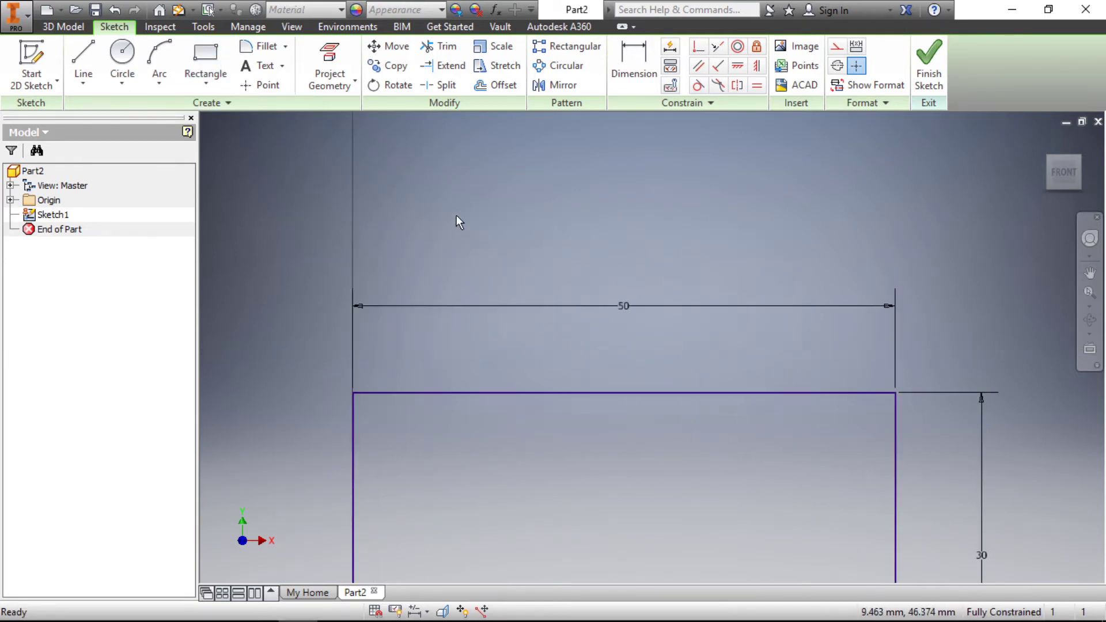
{"action": "scroll", "coordinate": [456, 215], "scroll_direction": "down", "scroll_amount": 2}
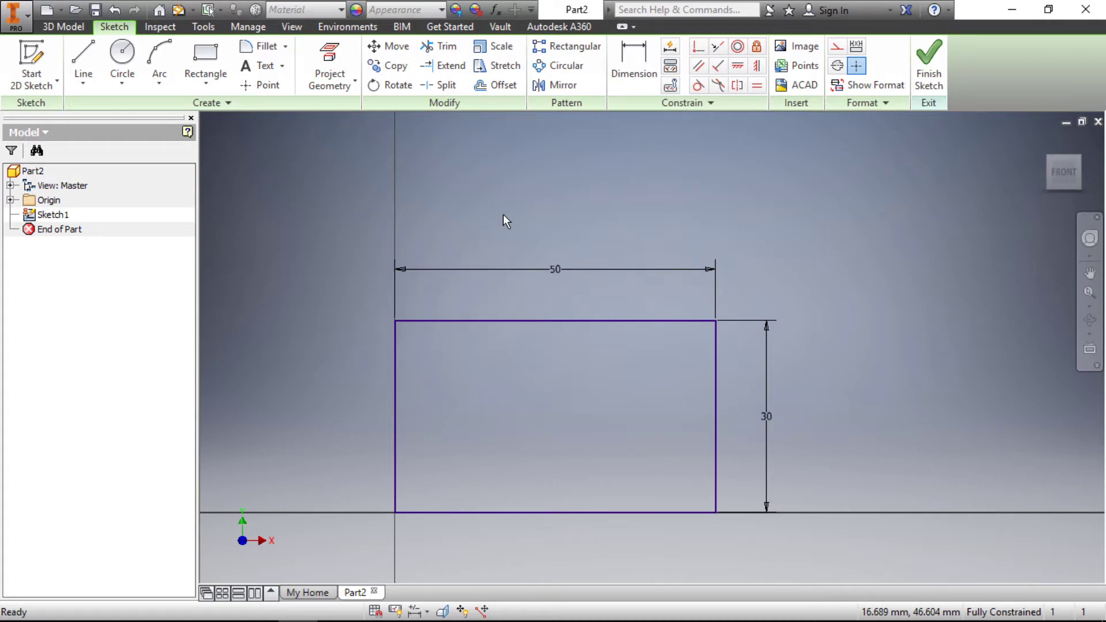
{"action": "left_click", "coordinate": [559, 268]}
{"action": "key", "text": "Delete"}
{"action": "left_click", "coordinate": [767, 419]}
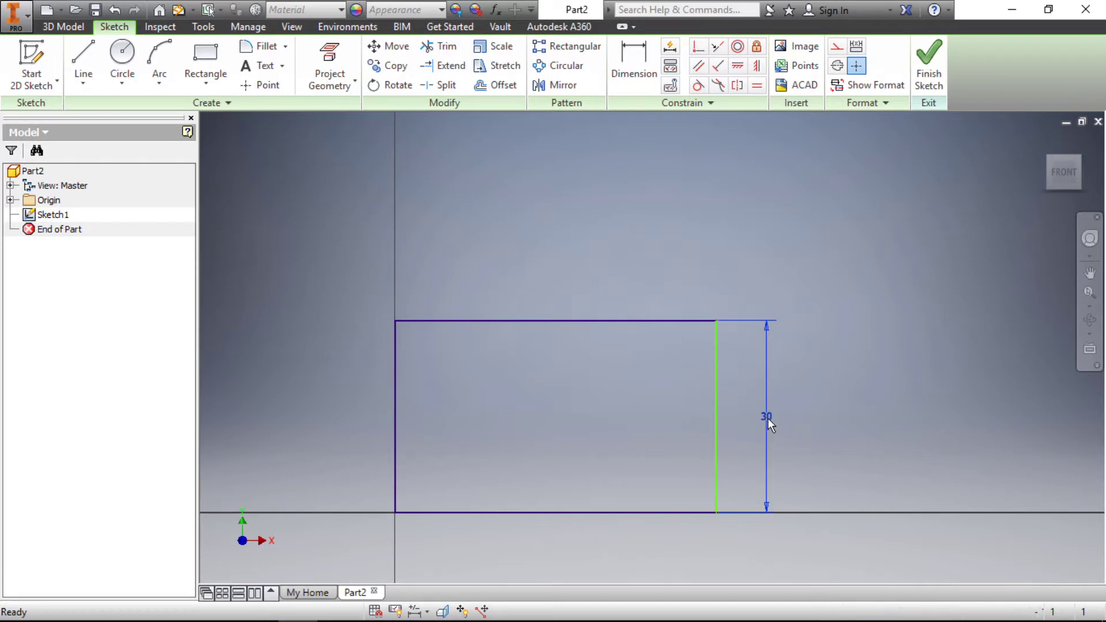
{"action": "key", "text": "Delete"}
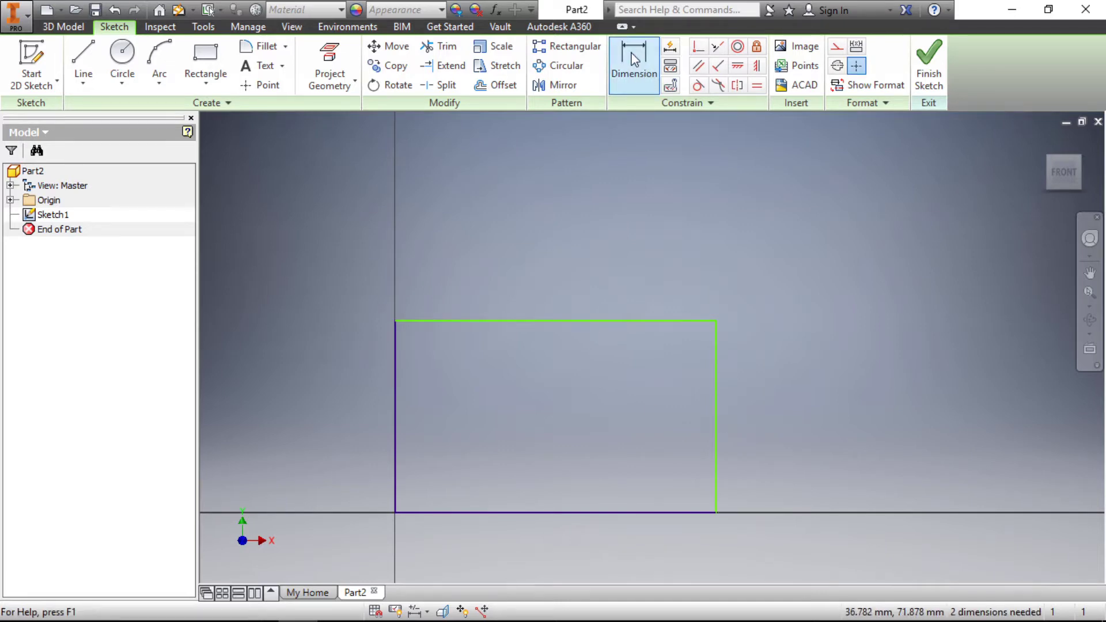
Step: Add a general dimension to the rectangle's top edge, placed above it, and accept the proposed value
{"action": "right_click", "coordinate": [567, 217]}
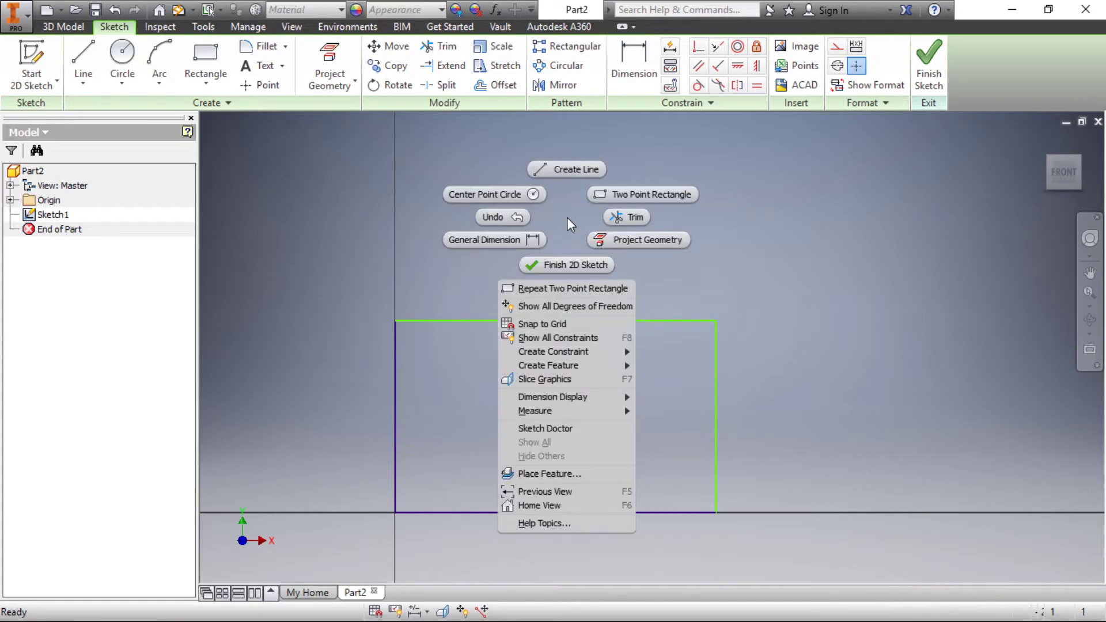
{"action": "left_click", "coordinate": [486, 240]}
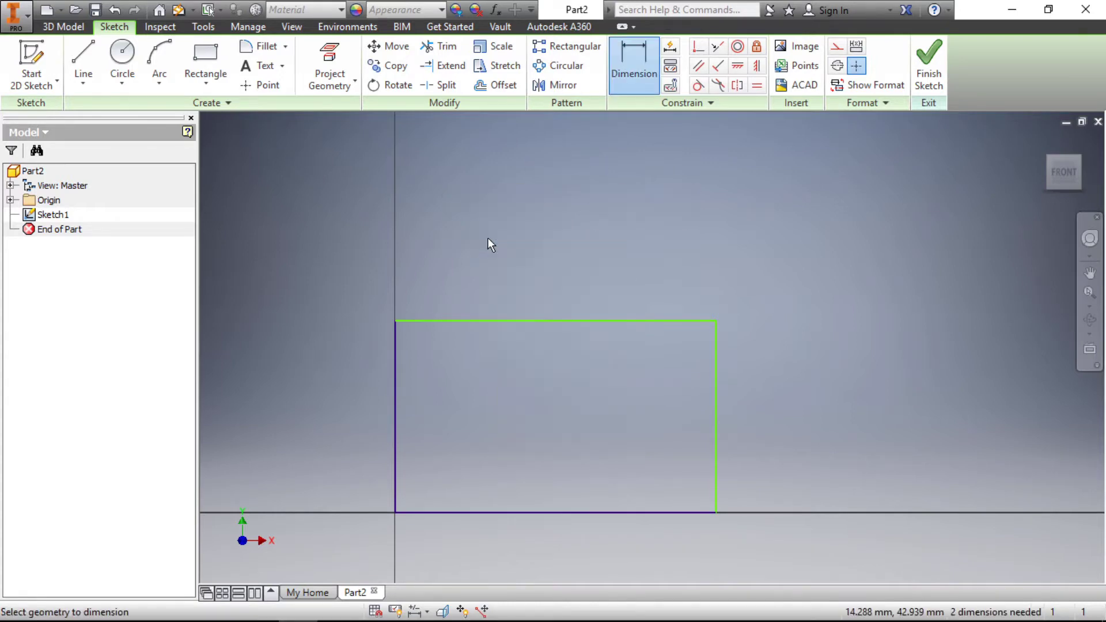
{"action": "left_click", "coordinate": [505, 321]}
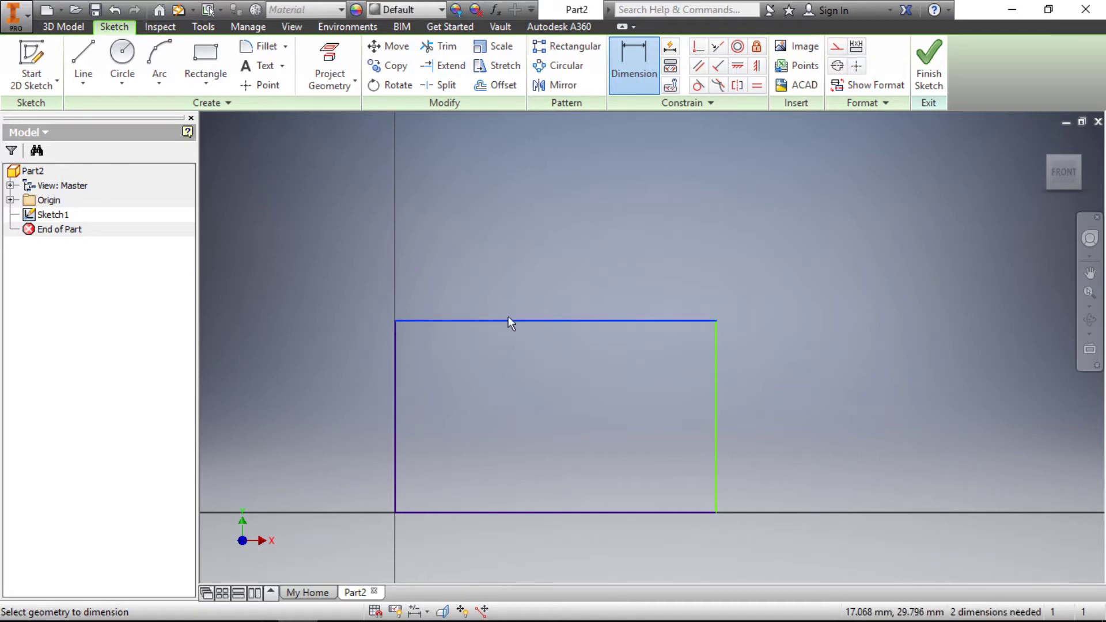
{"action": "left_click", "coordinate": [506, 223]}
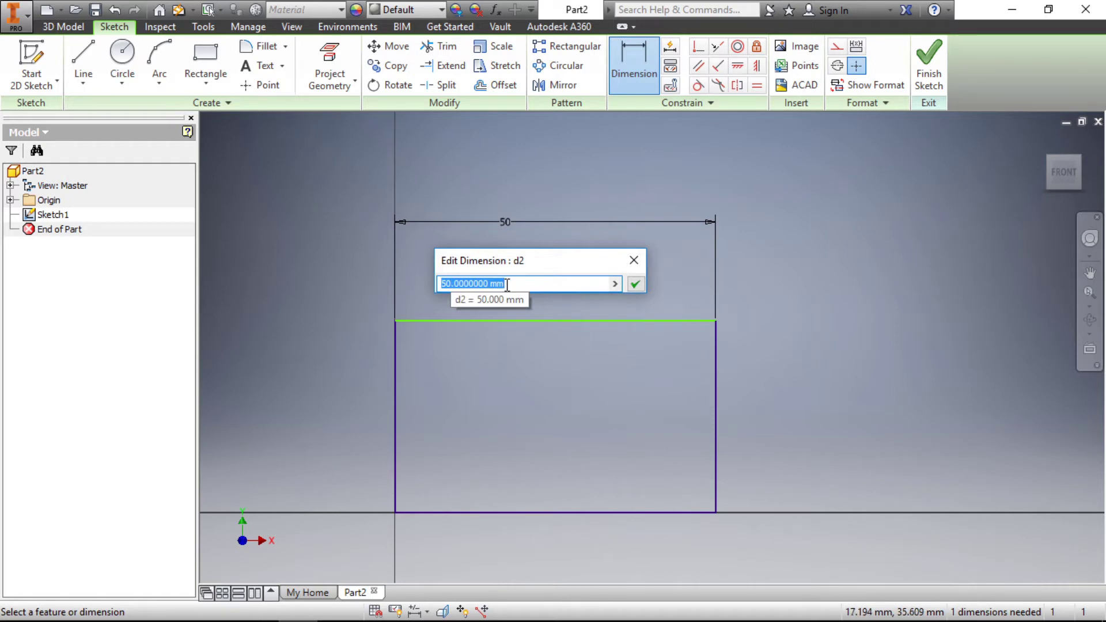
{"action": "left_click", "coordinate": [636, 284]}
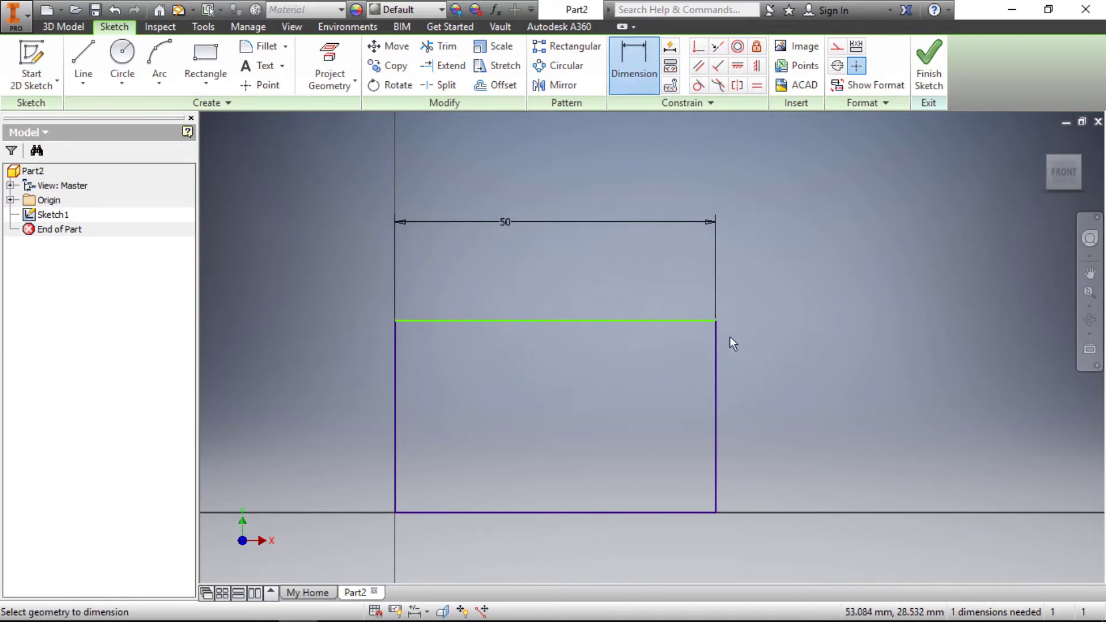
Step: Dimension the rectangle's right edge, placed outside the shape, accept the proposed value and finish dimensioning
{"action": "left_click", "coordinate": [717, 363]}
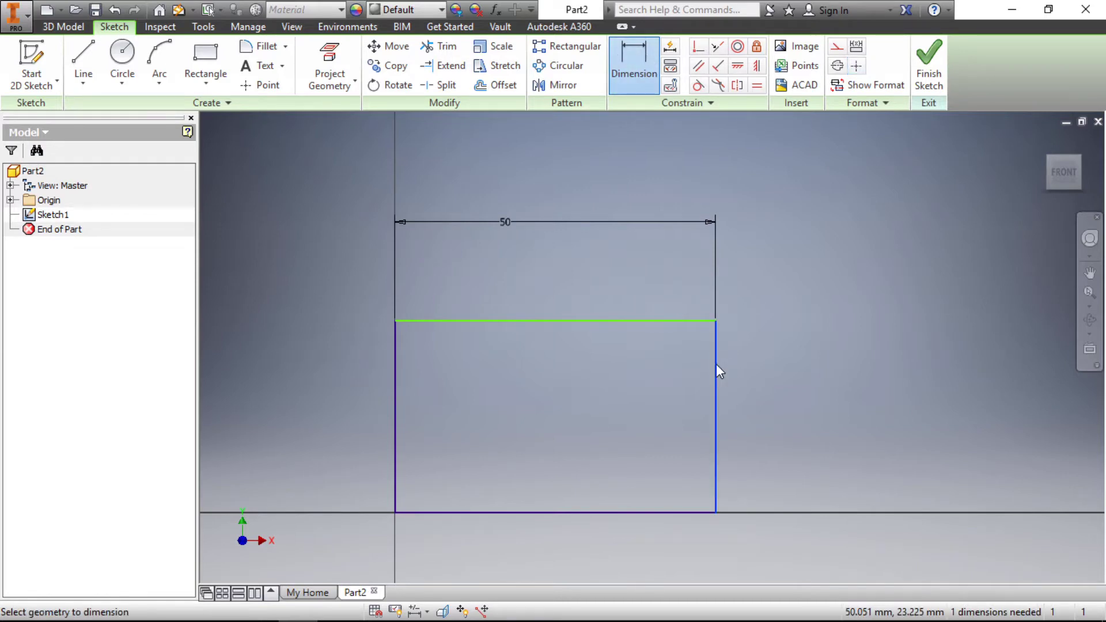
{"action": "left_click", "coordinate": [786, 368]}
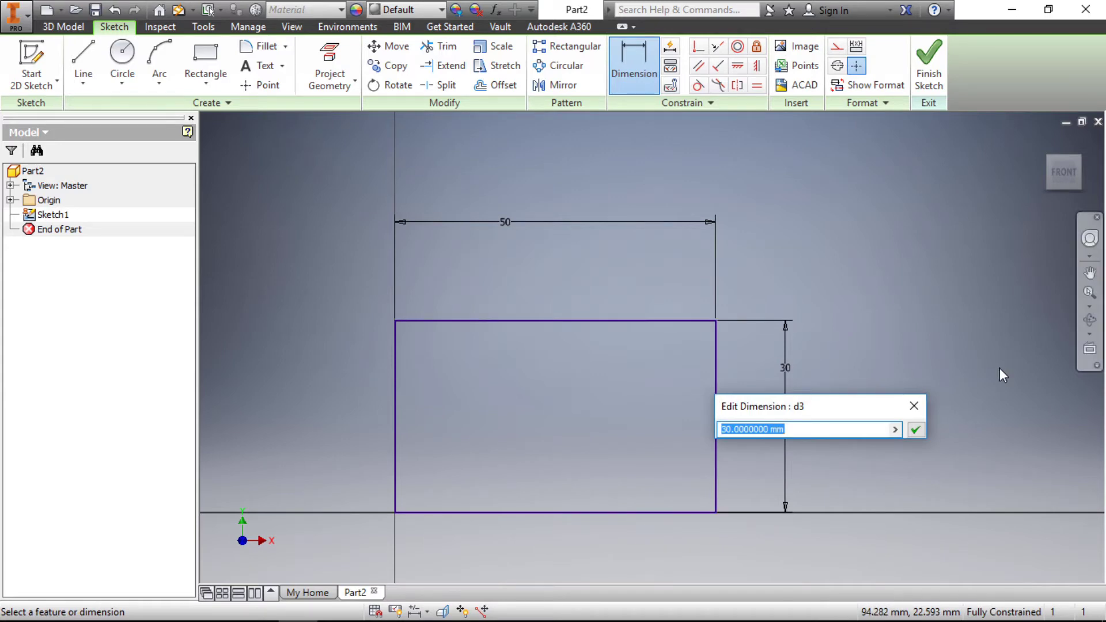
{"action": "key", "text": "Return"}
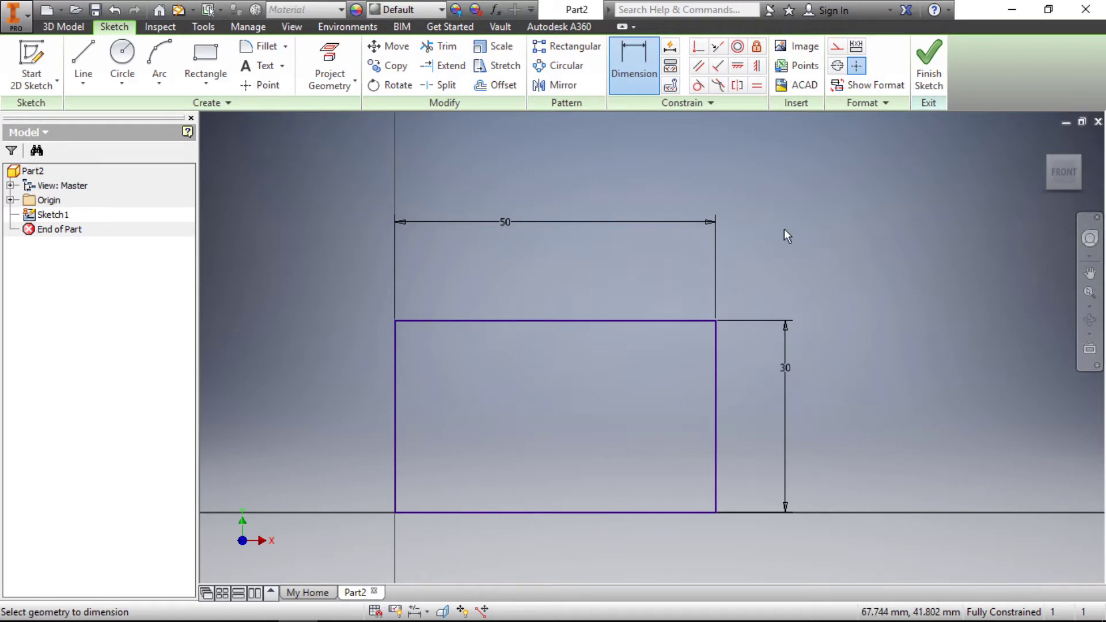
{"action": "right_click", "coordinate": [828, 230]}
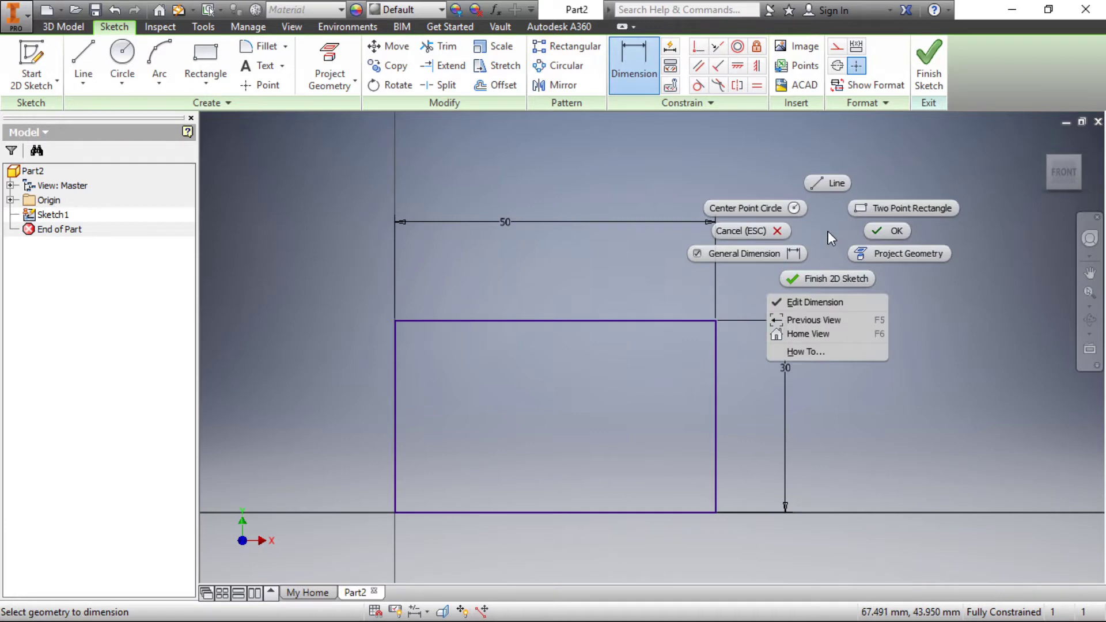
{"action": "left_click", "coordinate": [887, 230]}
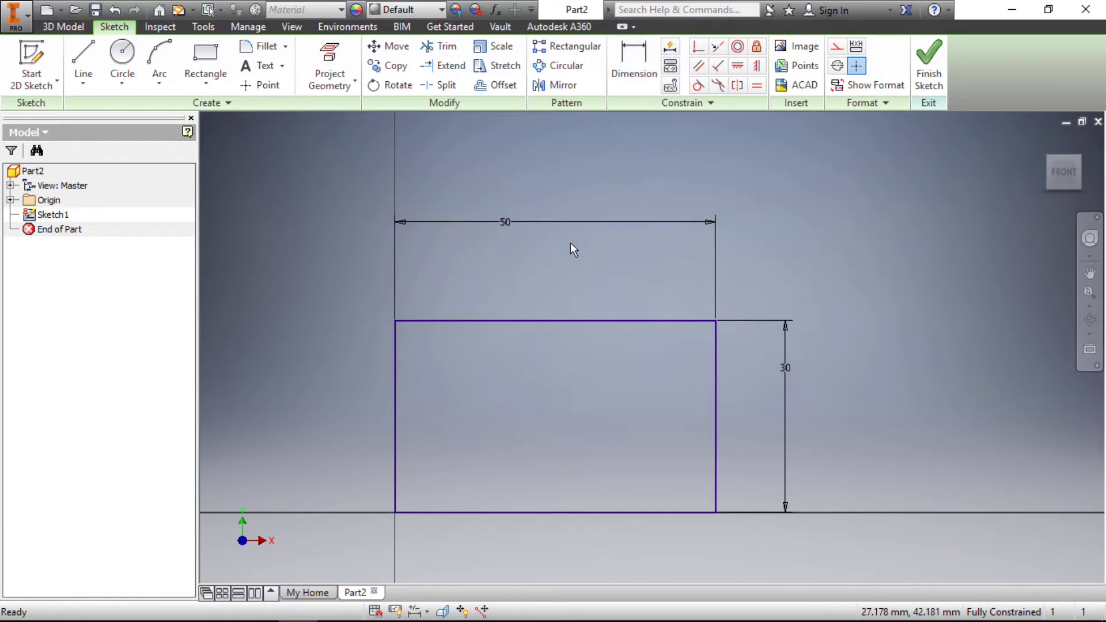
Step: Check the parameter names of the rectangle's horizontal and vertical dimensions by opening each for editing and accepting its value
{"action": "scroll", "coordinate": [475, 249], "scroll_direction": "up", "scroll_amount": 3}
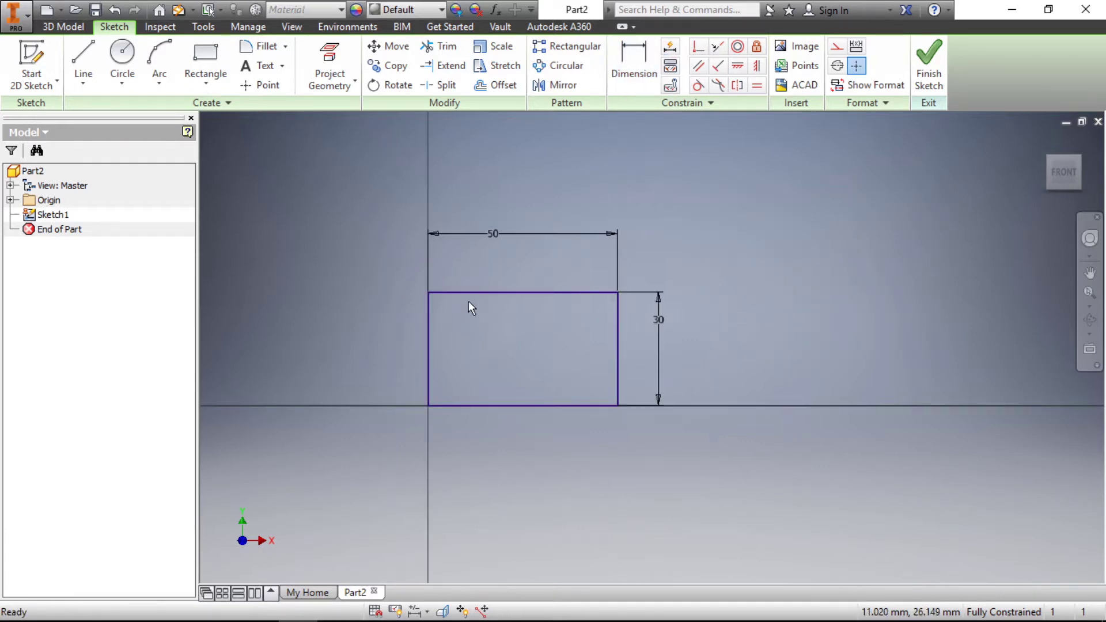
{"action": "scroll", "coordinate": [461, 272], "scroll_direction": "down", "scroll_amount": 3}
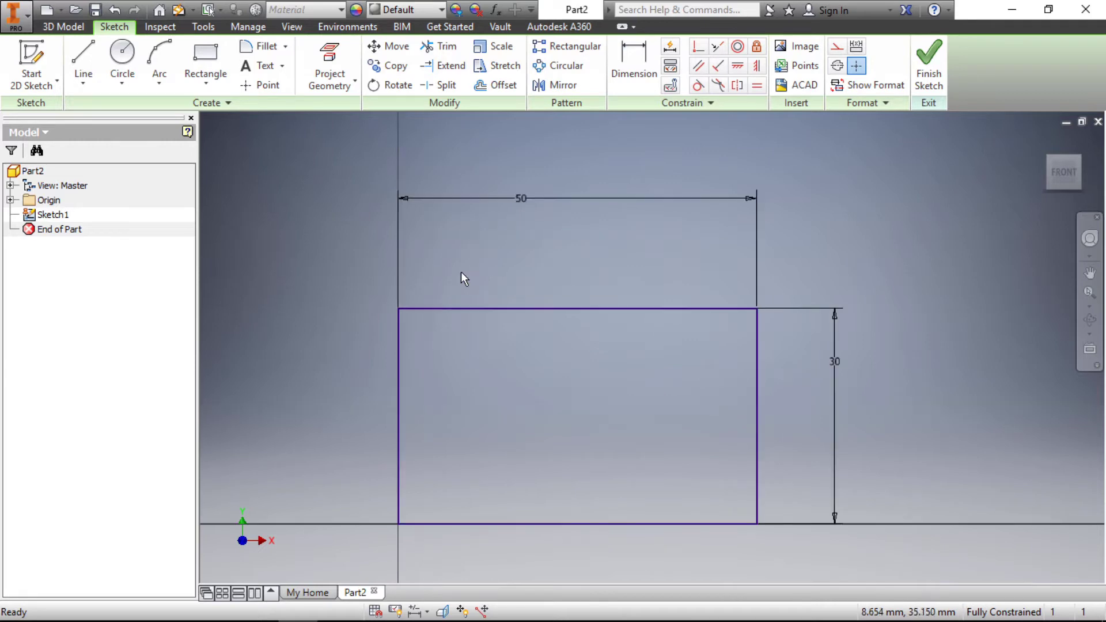
{"action": "double_click", "coordinate": [522, 198]}
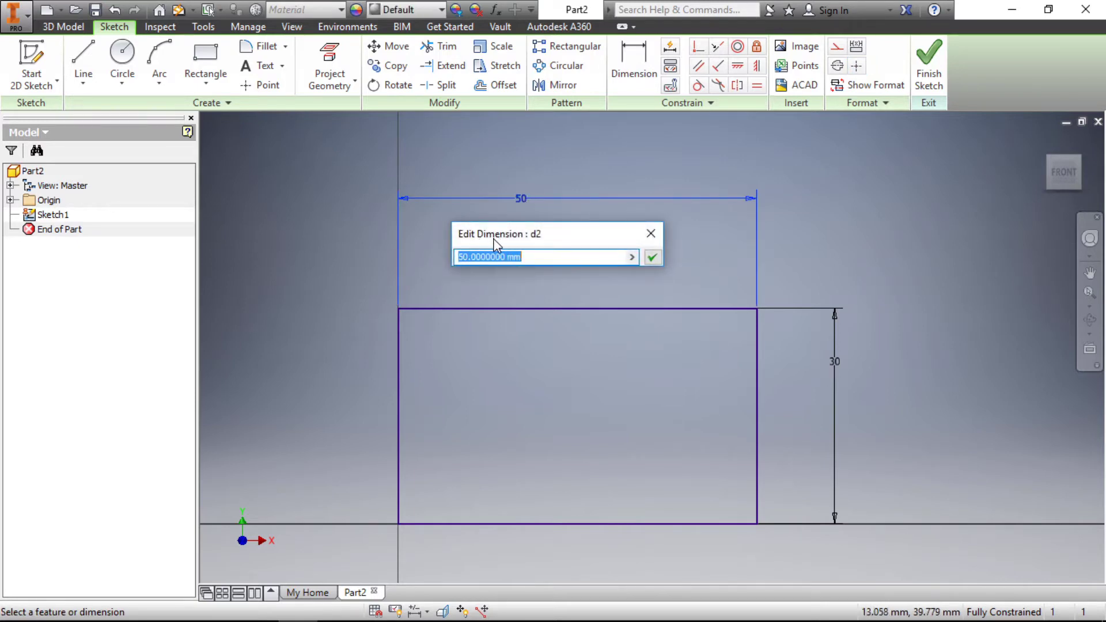
{"action": "left_click", "coordinate": [654, 257]}
{"action": "scroll", "coordinate": [674, 313], "scroll_direction": "down", "scroll_amount": 3}
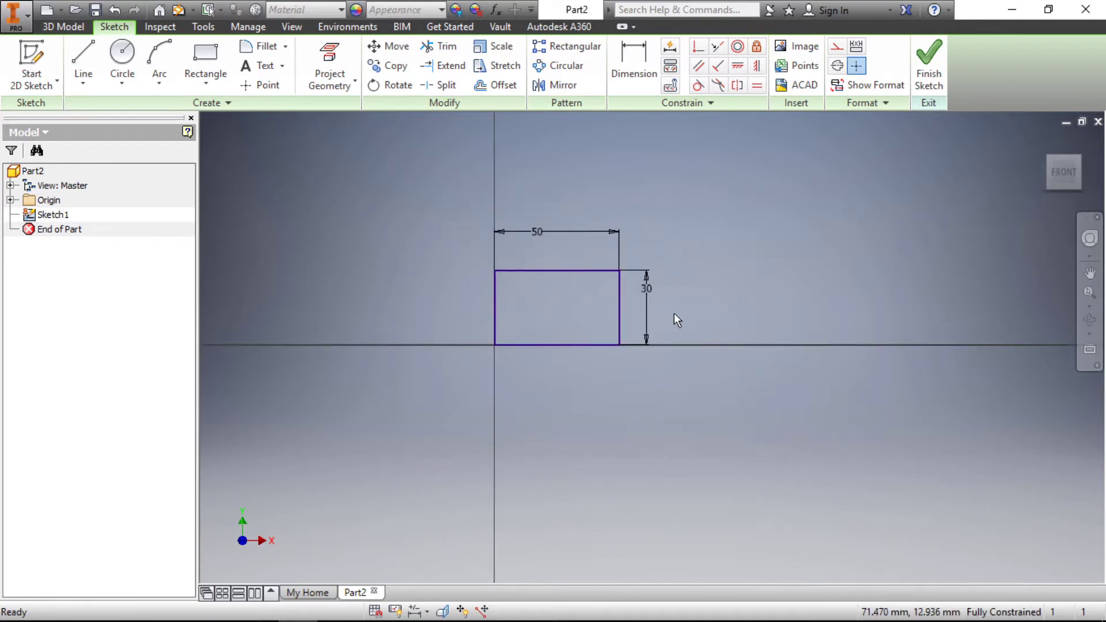
{"action": "scroll", "coordinate": [669, 309], "scroll_direction": "up", "scroll_amount": 2}
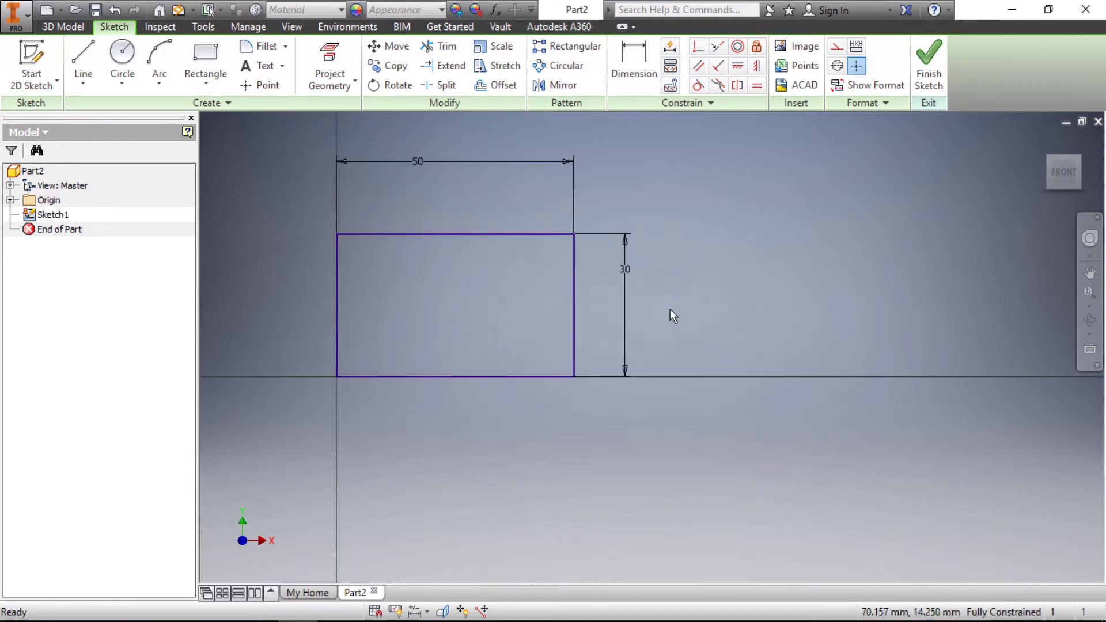
{"action": "left_click", "coordinate": [627, 269]}
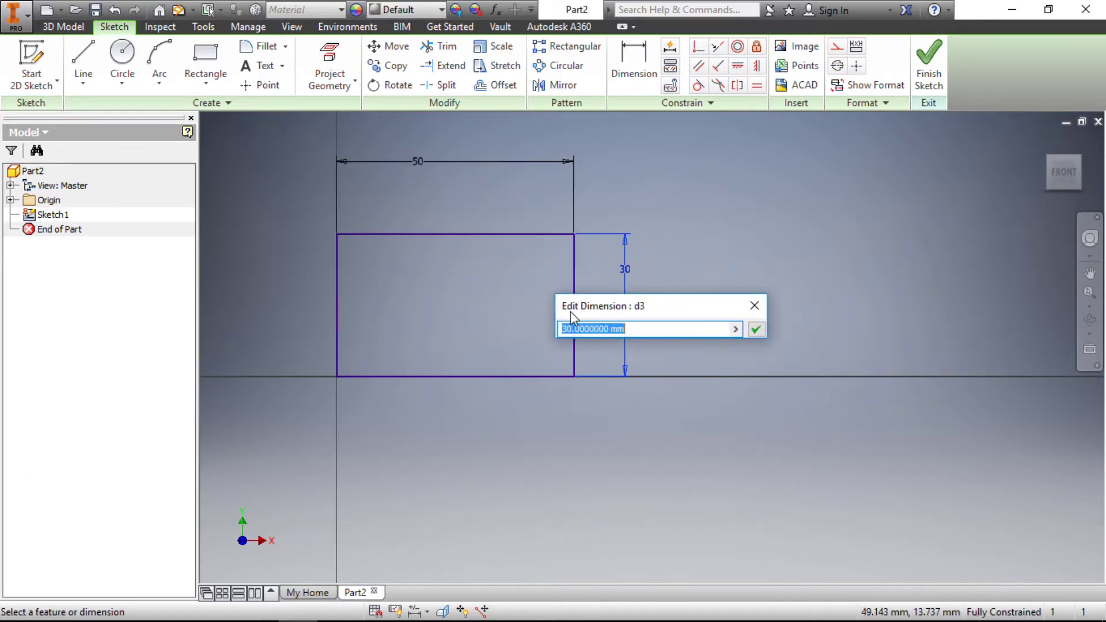
{"action": "left_click", "coordinate": [755, 330]}
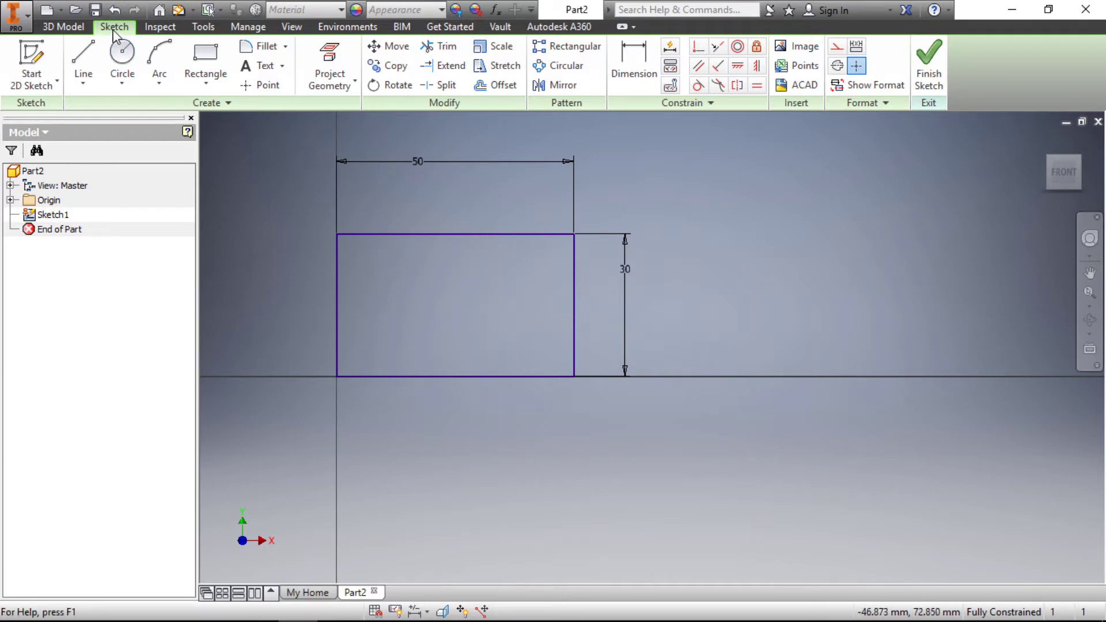
Step: Open the Parameters table and rename the horizontal dimension's parameter d2 as length
{"action": "left_click", "coordinate": [497, 14]}
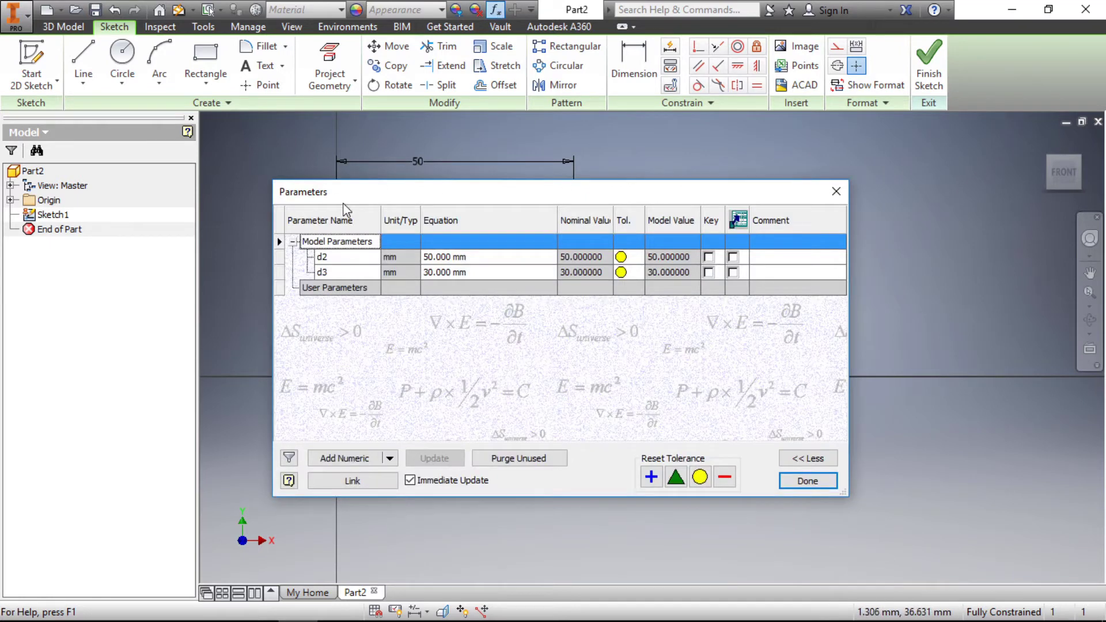
{"action": "left_click", "coordinate": [836, 191]}
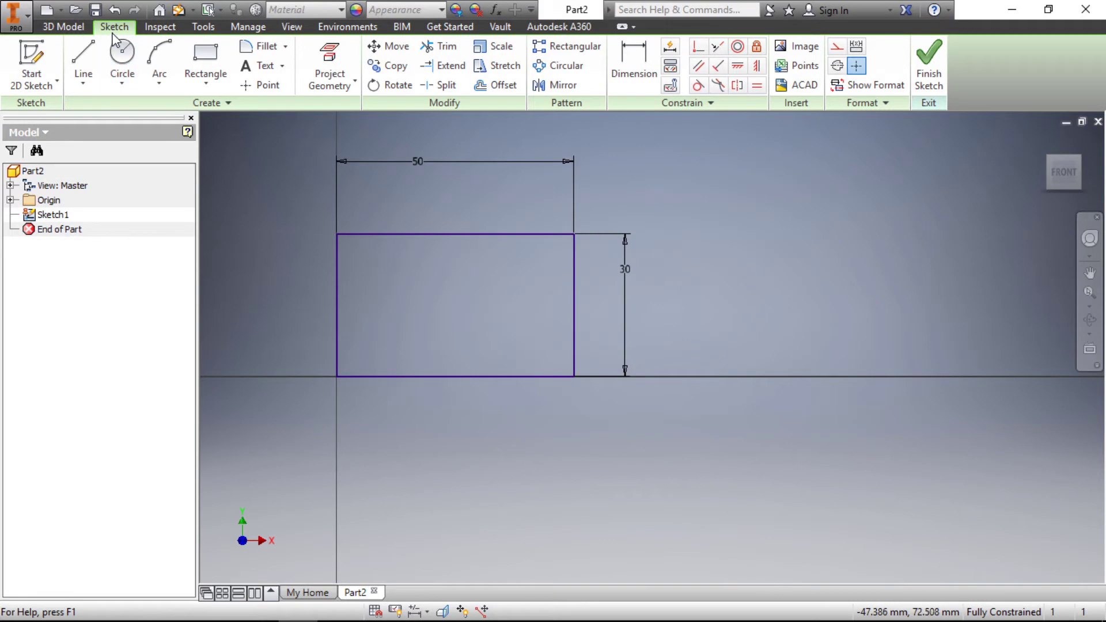
{"action": "left_click", "coordinate": [255, 30]}
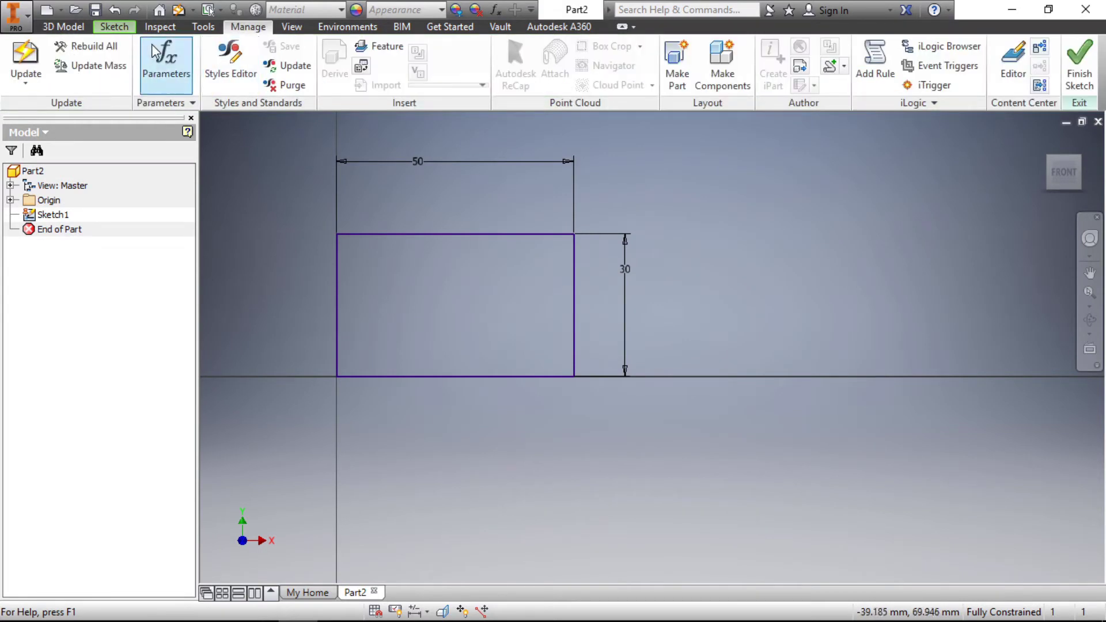
{"action": "left_click", "coordinate": [161, 66]}
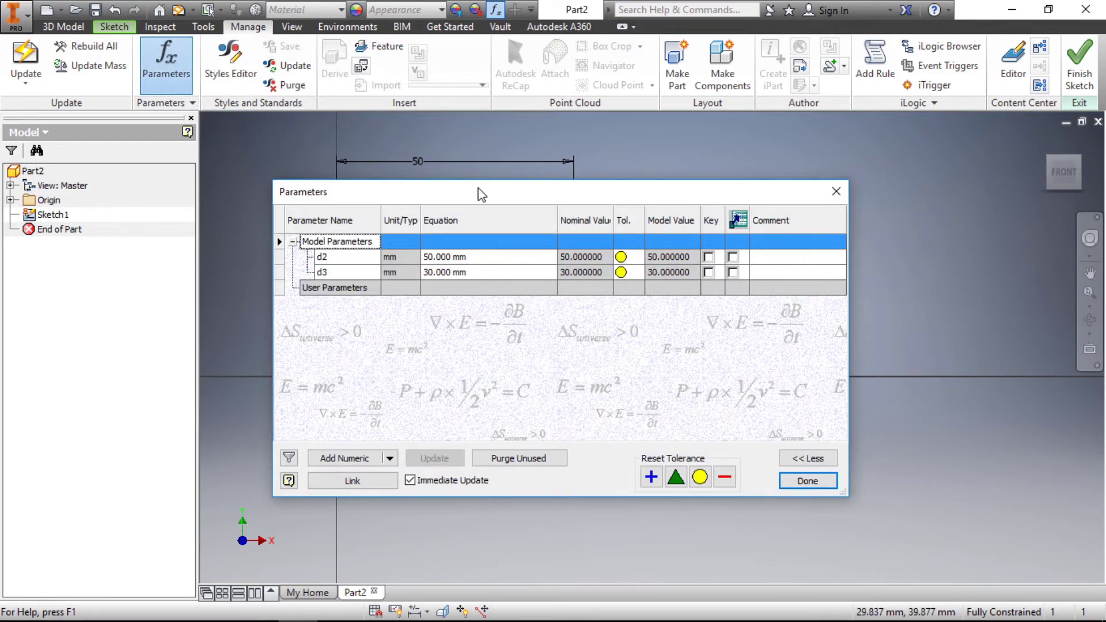
{"action": "left_click_drag", "start_coordinate": [472, 193], "coordinate": [544, 253]}
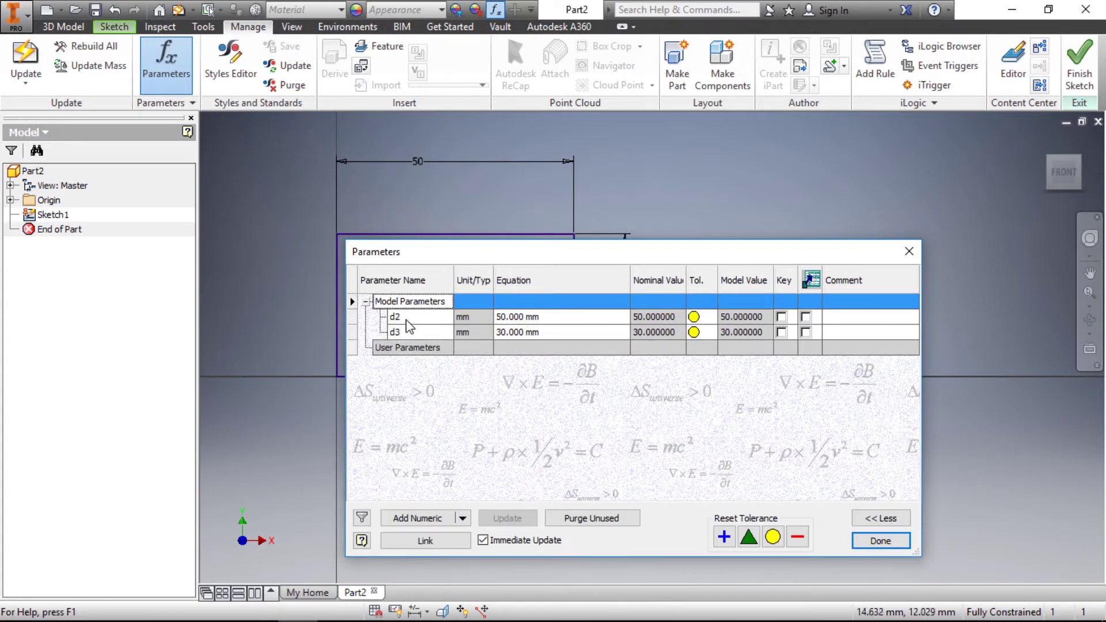
{"action": "left_click", "coordinate": [395, 316]}
{"action": "left_click", "coordinate": [405, 329]}
{"action": "left_click", "coordinate": [402, 321]}
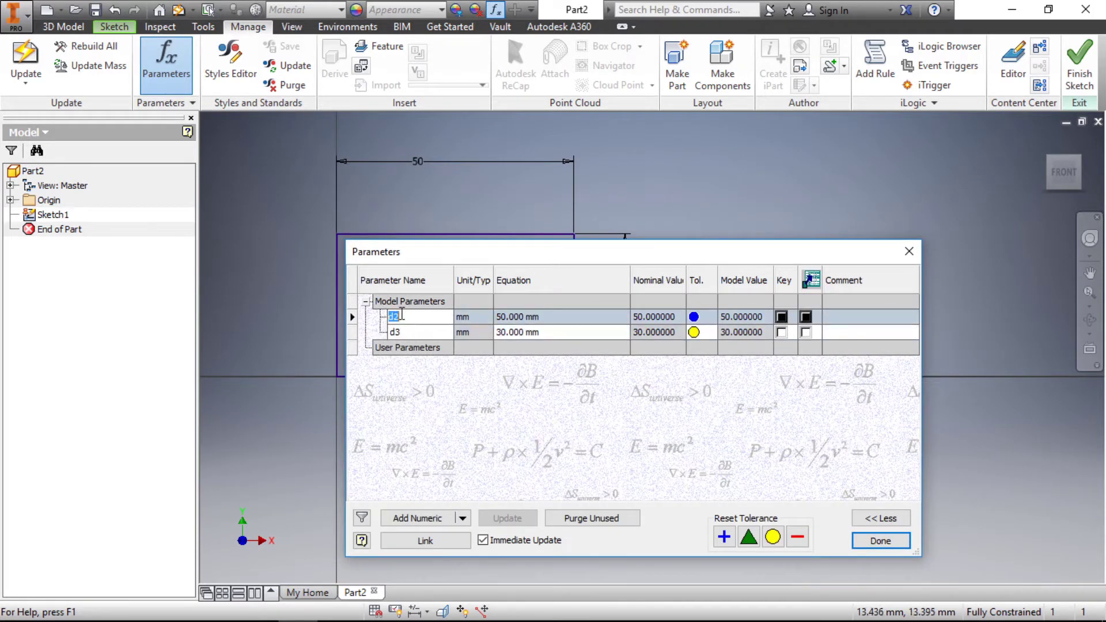
{"action": "left_click", "coordinate": [403, 331]}
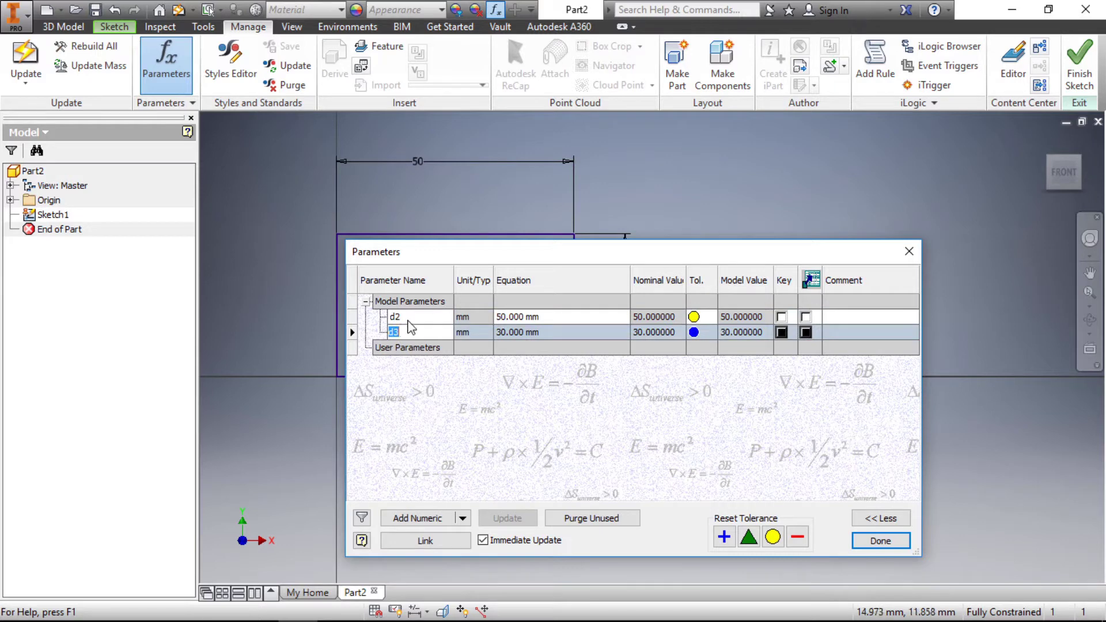
{"action": "left_click", "coordinate": [406, 321]}
{"action": "left_click", "coordinate": [409, 331]}
{"action": "left_click", "coordinate": [407, 316]}
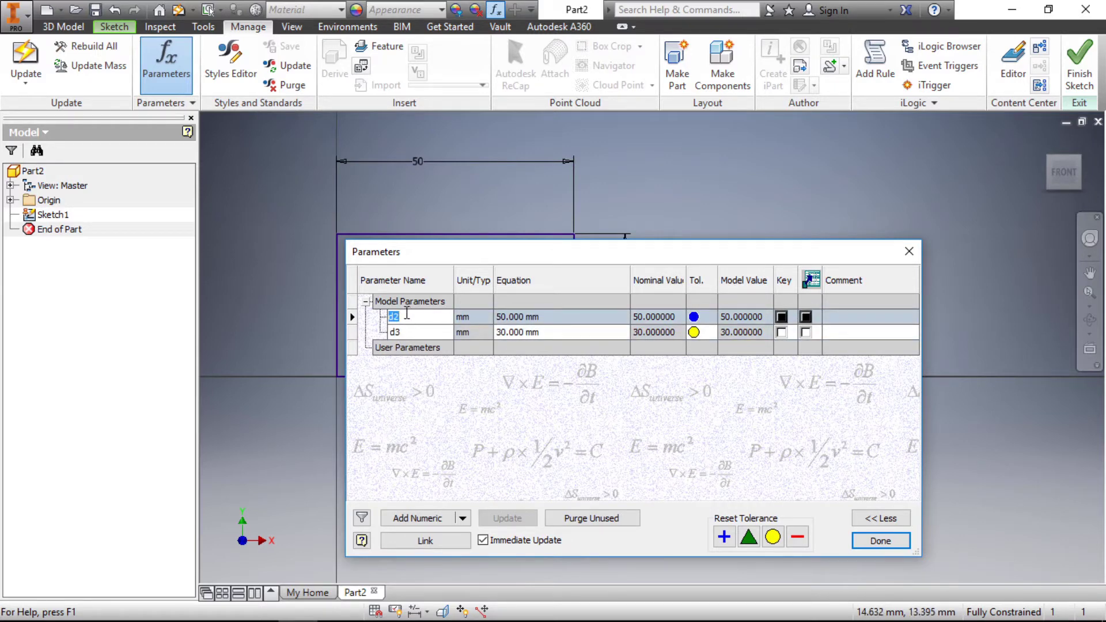
{"action": "left_click", "coordinate": [405, 317]}
{"action": "left_click_drag", "start_coordinate": [413, 318], "coordinate": [332, 318]}
{"action": "type", "text": "length"}
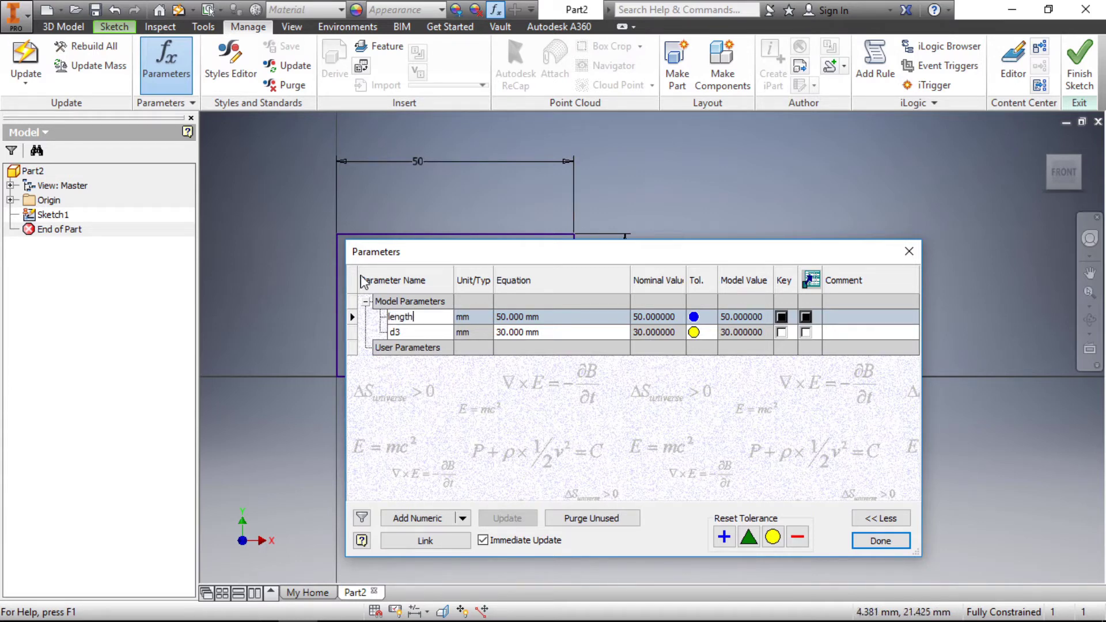
Step: Rename the vertical dimension's parameter d3 as width and close the Parameters table
{"action": "left_click_drag", "start_coordinate": [410, 333], "coordinate": [305, 327]}
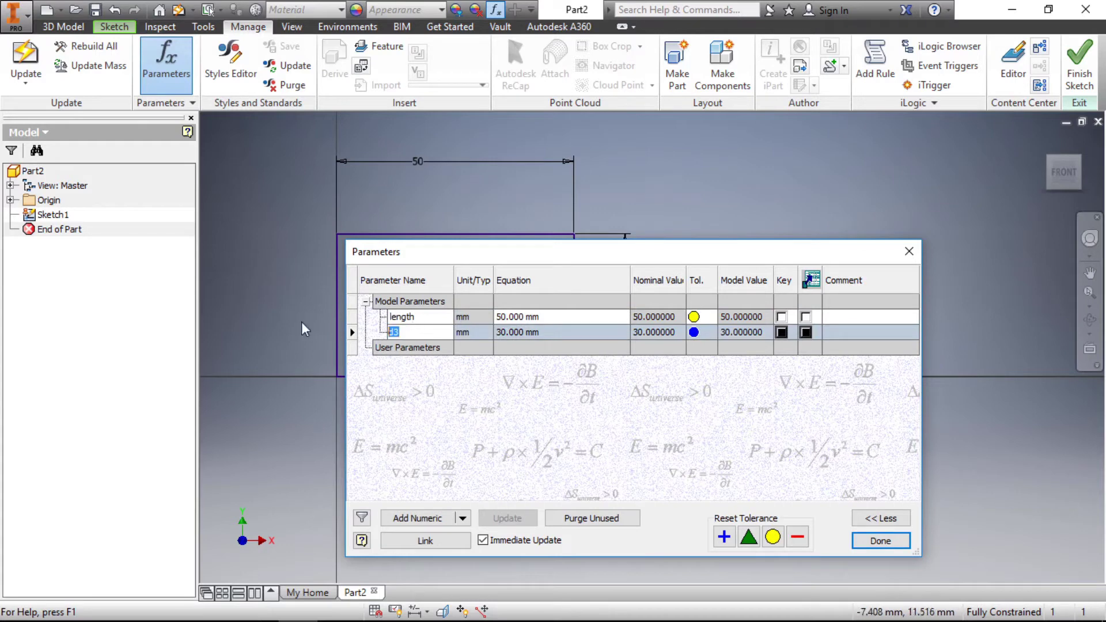
{"action": "type", "text": "width"}
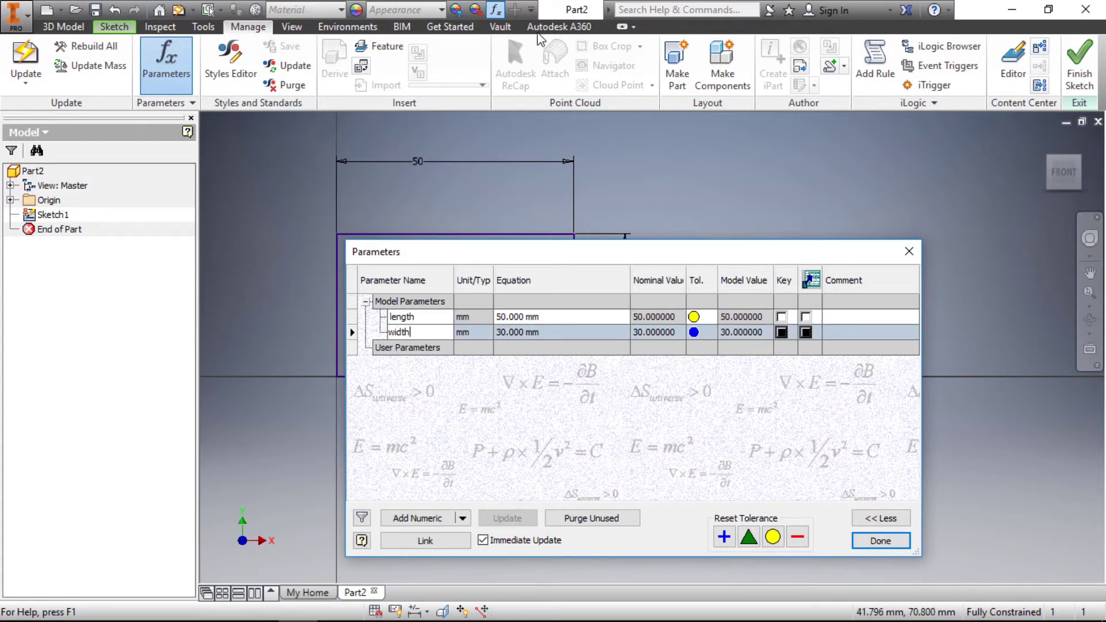
{"action": "left_click", "coordinate": [871, 542]}
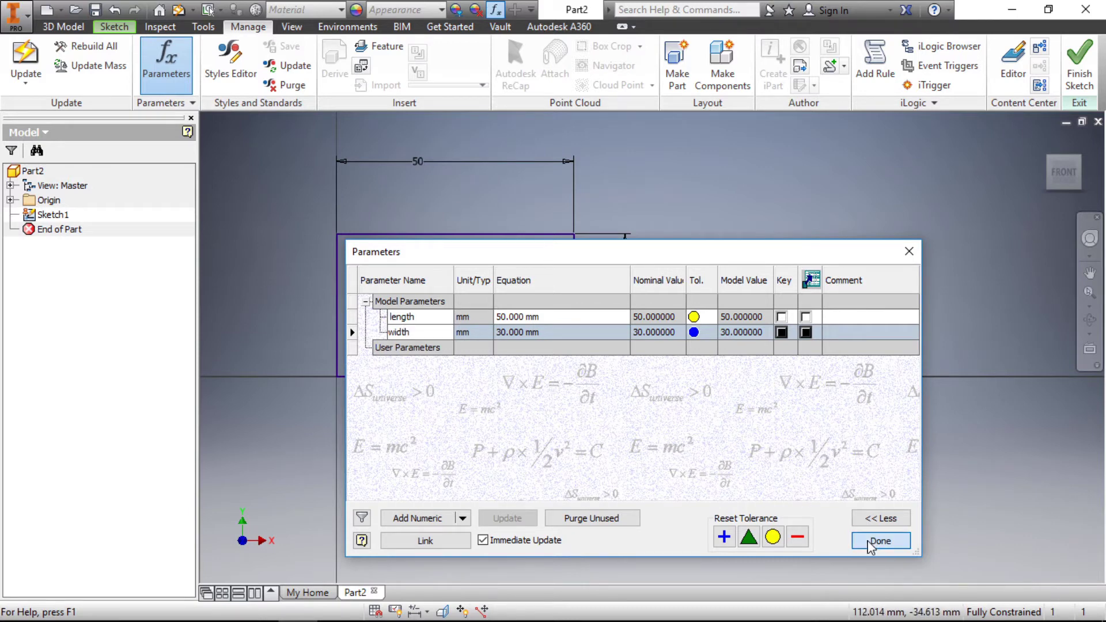
Step: Check the renamed parameters by opening the horizontal and vertical dimensions for editing, accepting each value
{"action": "scroll", "coordinate": [472, 285], "scroll_direction": "down", "scroll_amount": 3}
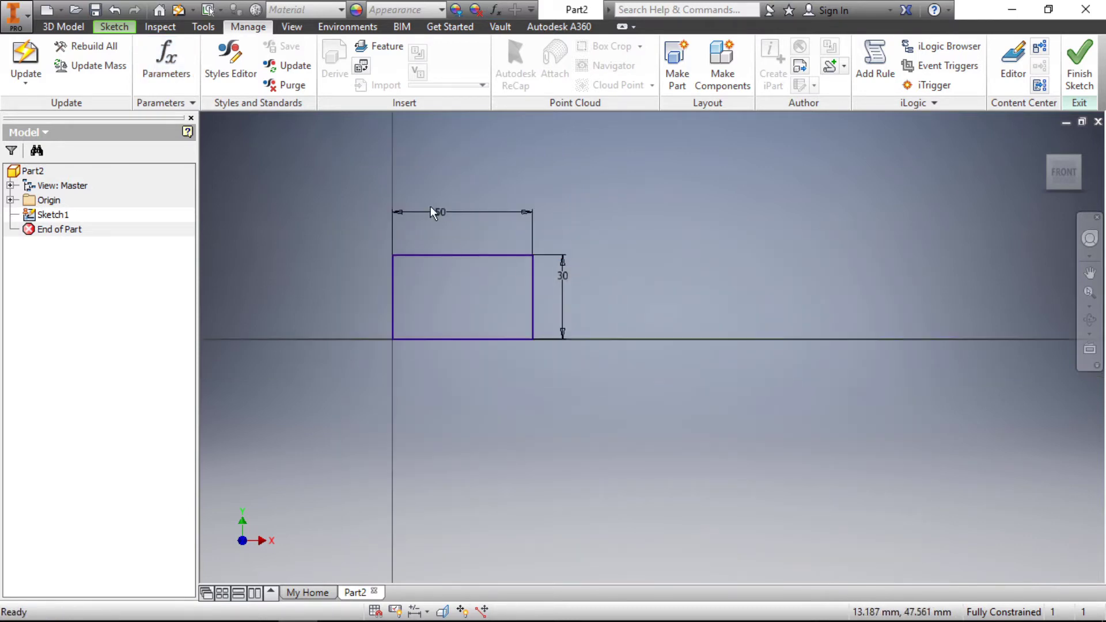
{"action": "scroll", "coordinate": [430, 206], "scroll_direction": "up", "scroll_amount": 3}
{"action": "double_click", "coordinate": [450, 217]}
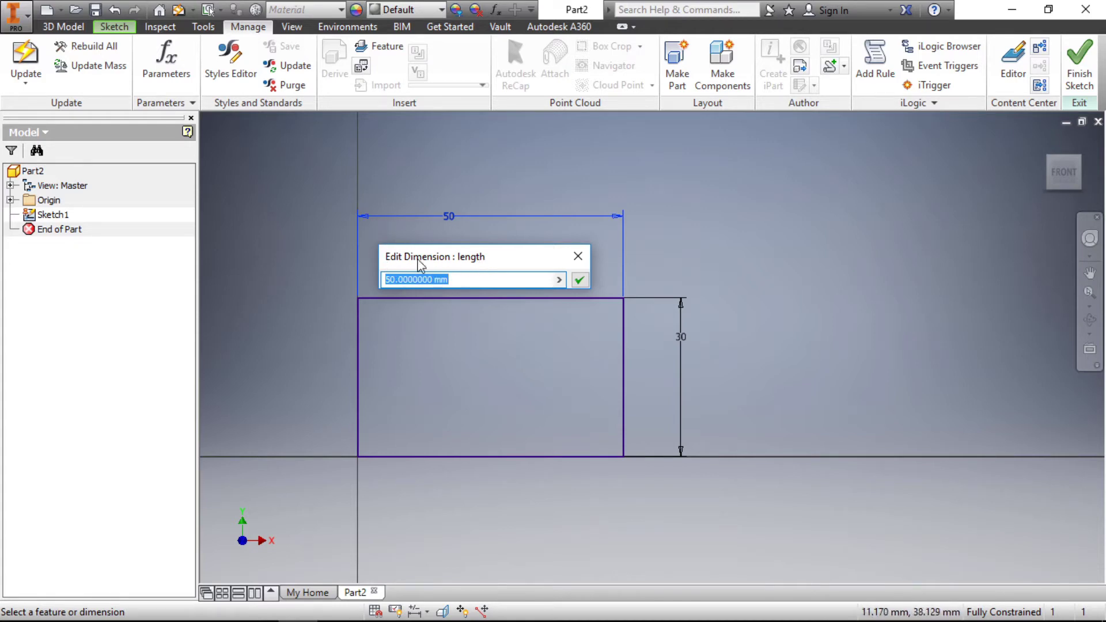
{"action": "left_click", "coordinate": [579, 279]}
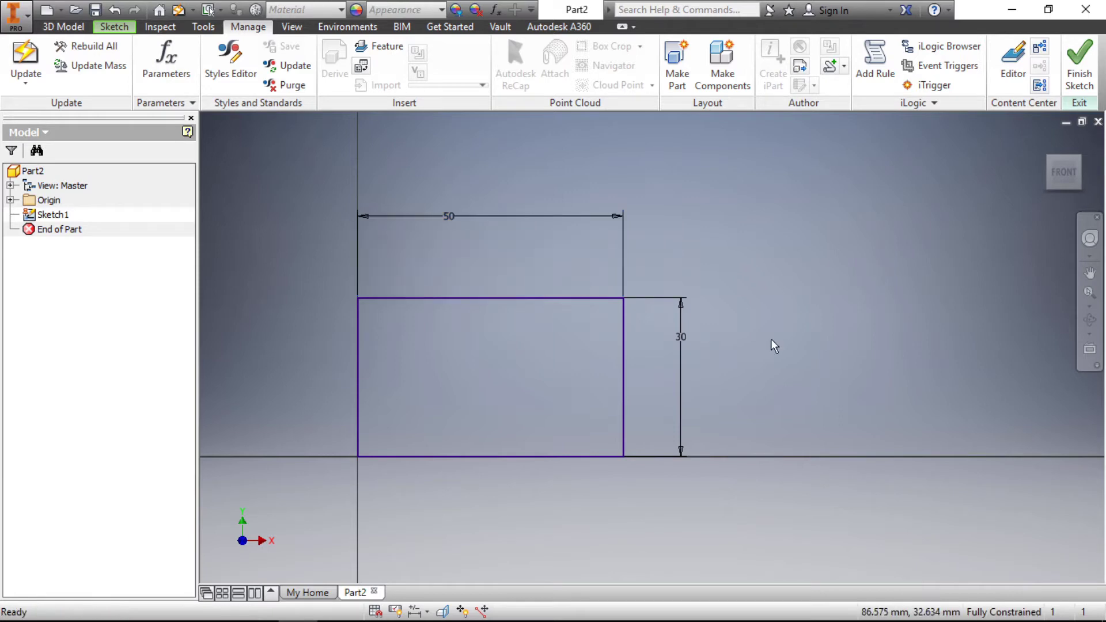
{"action": "double_click", "coordinate": [687, 335]}
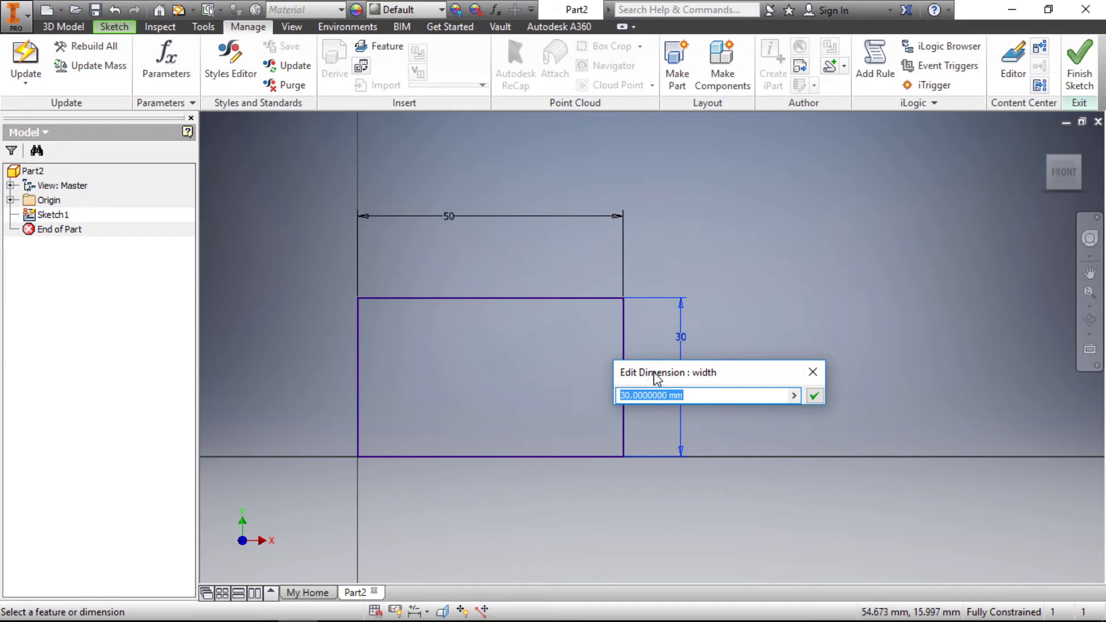
{"action": "left_click", "coordinate": [814, 396]}
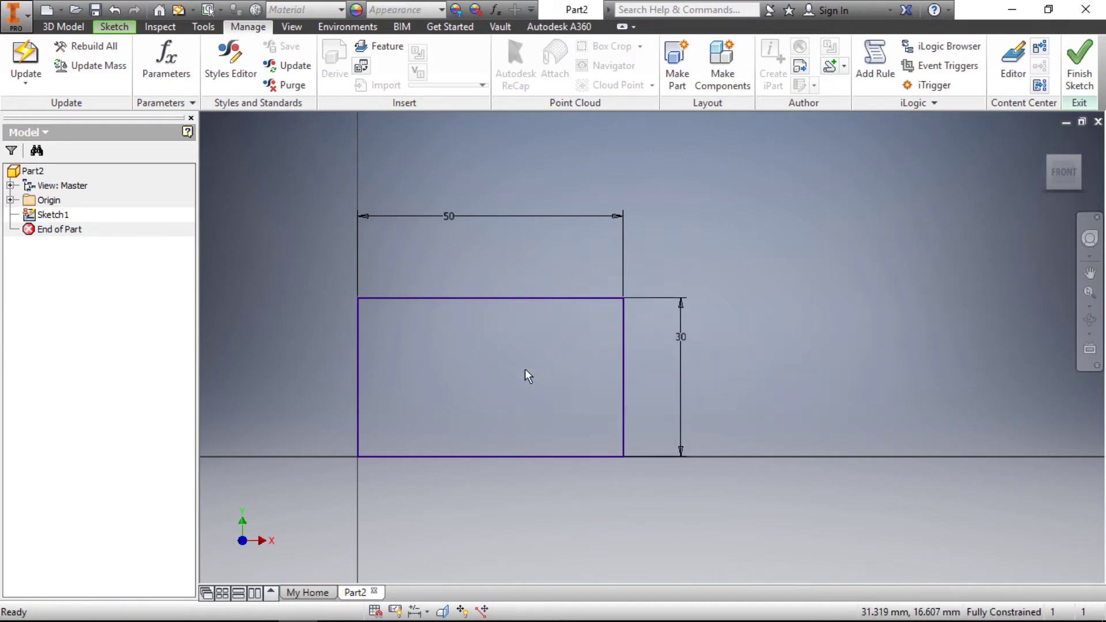
Step: Set the rectangle's vertical dimension equal to the length parameter by referencing the horizontal dimension
{"action": "double_click", "coordinate": [683, 336]}
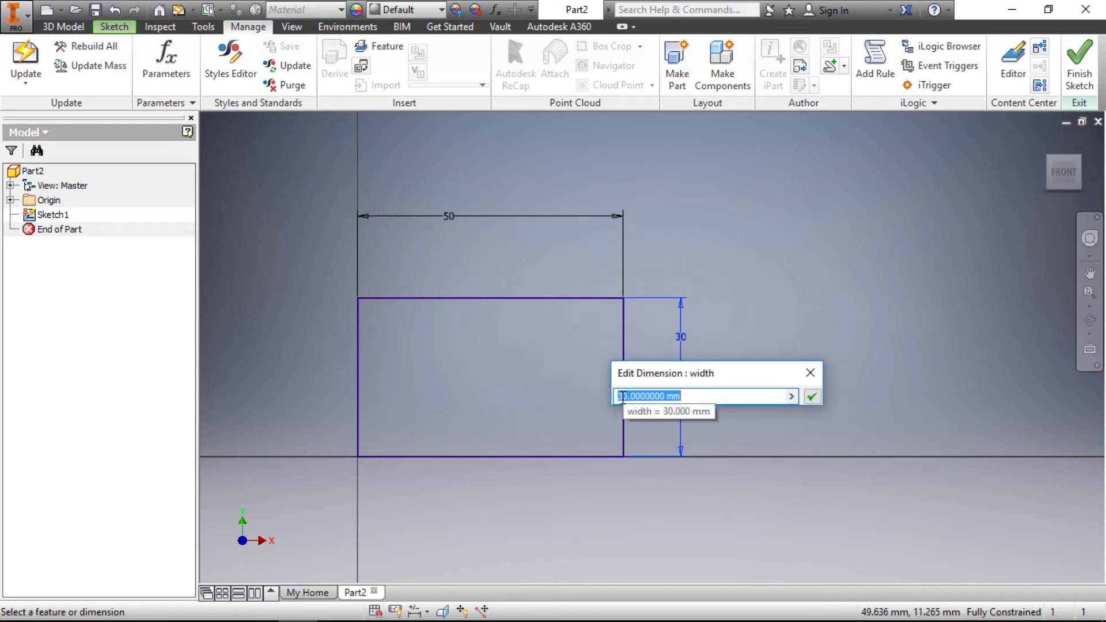
{"action": "left_click", "coordinate": [452, 217]}
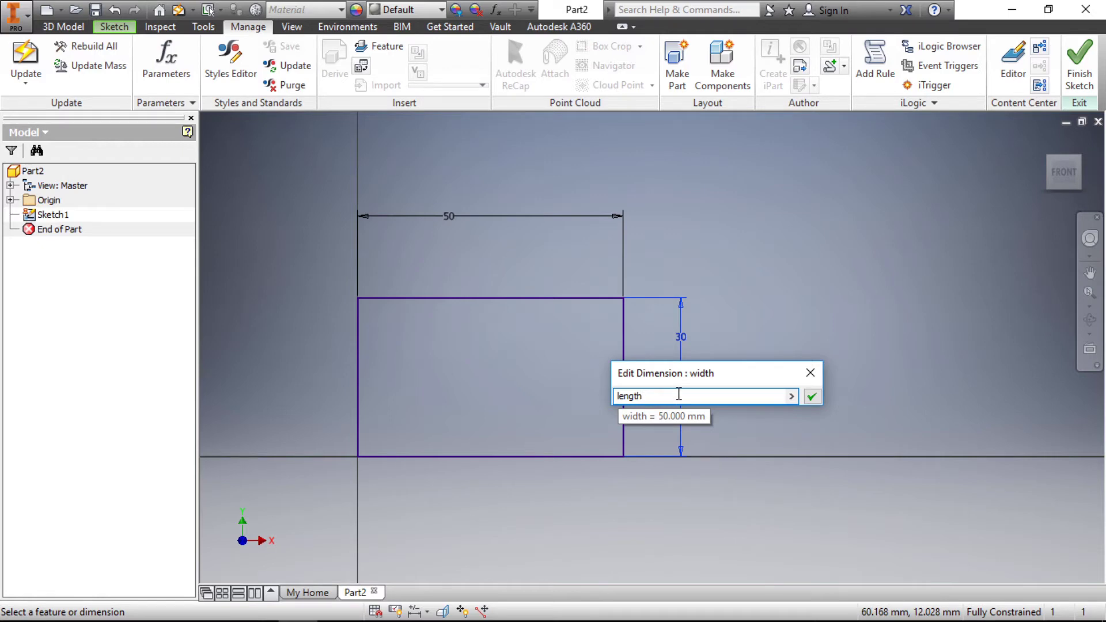
{"action": "key", "text": "Return"}
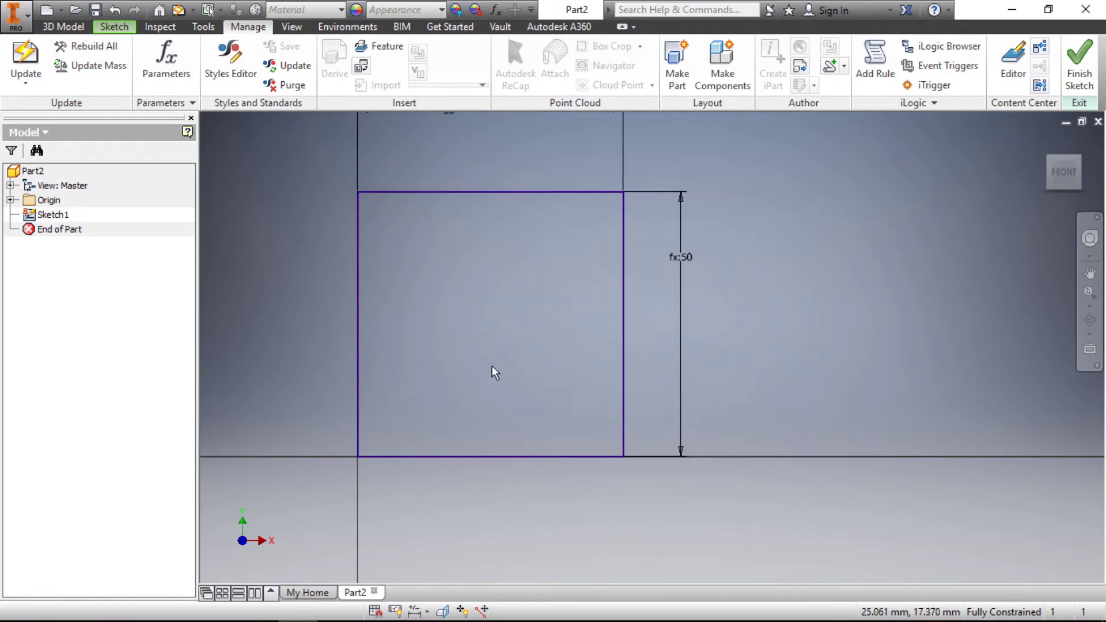
Step: Change the vertical dimension's equation to length/2
{"action": "scroll", "coordinate": [492, 365], "scroll_direction": "down", "scroll_amount": 5}
{"action": "scroll", "coordinate": [487, 375], "scroll_direction": "up", "scroll_amount": 6}
{"action": "scroll", "coordinate": [484, 380], "scroll_direction": "down", "scroll_amount": 3}
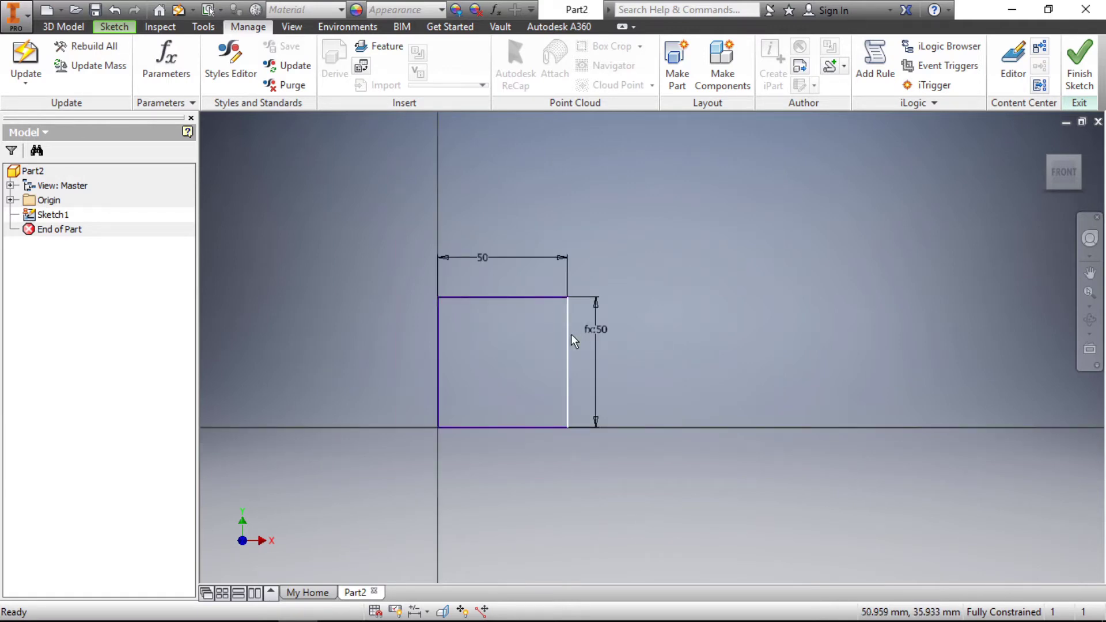
{"action": "scroll", "coordinate": [588, 338], "scroll_direction": "up", "scroll_amount": 2}
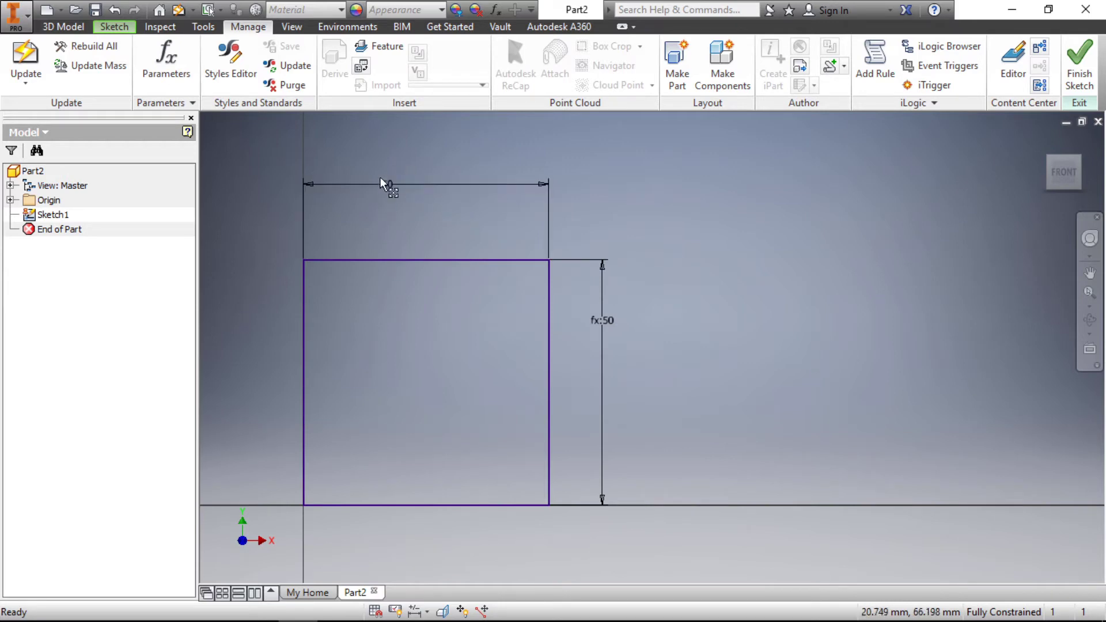
{"action": "double_click", "coordinate": [603, 321]}
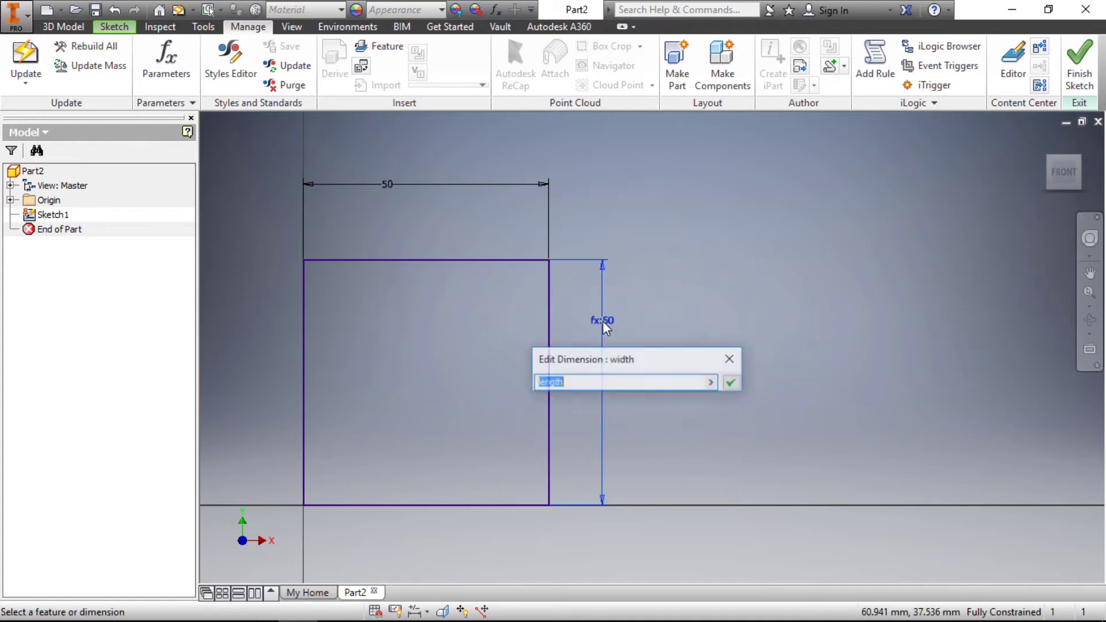
{"action": "left_click", "coordinate": [573, 383]}
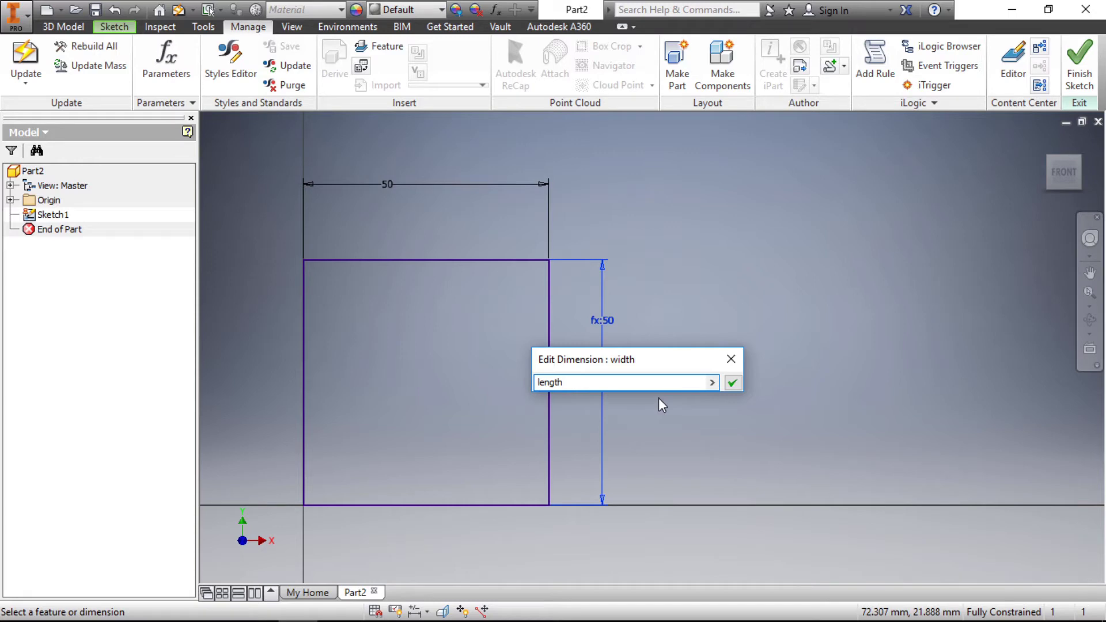
{"action": "type", "text": "/2"}
{"action": "key", "text": "Return"}
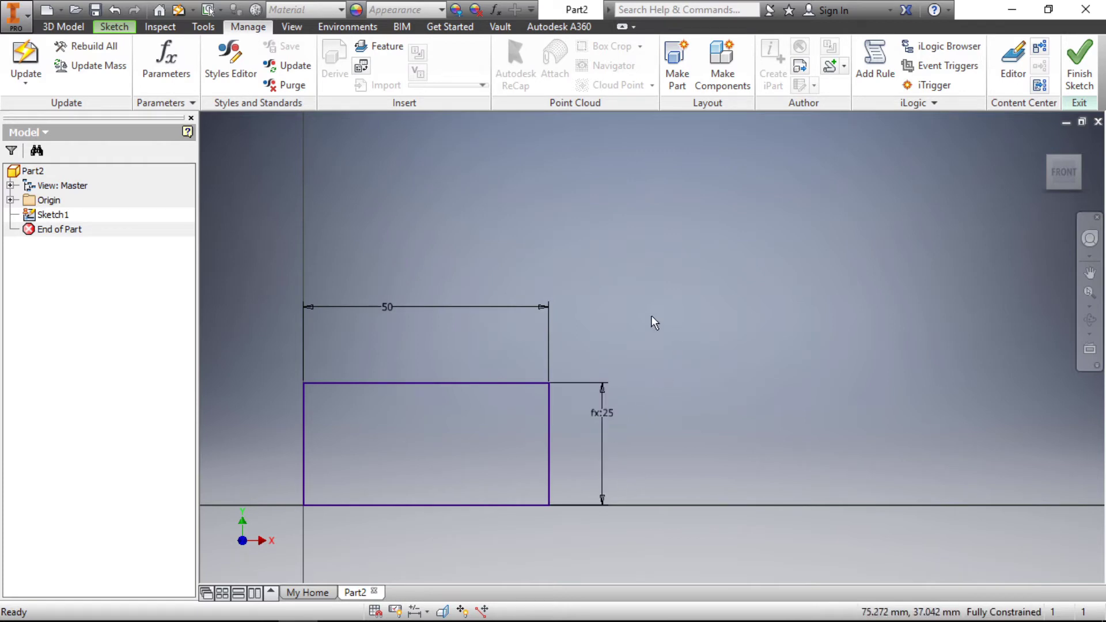
Step: Set the rectangle's horizontal length dimension to 80 mm
{"action": "double_click", "coordinate": [385, 306]}
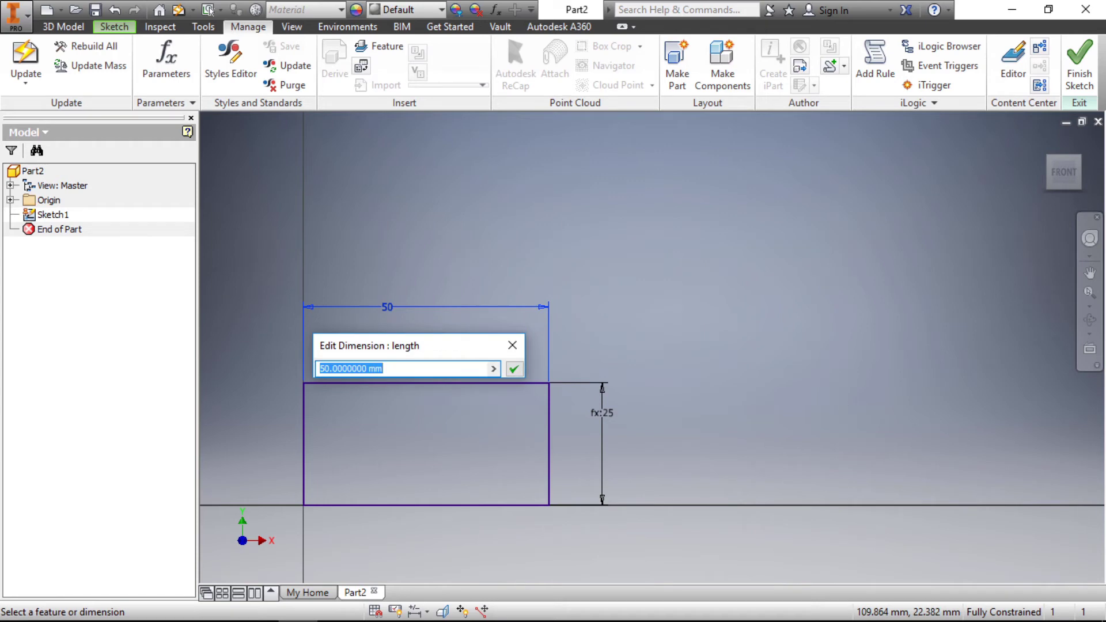
{"action": "type", "text": "80"}
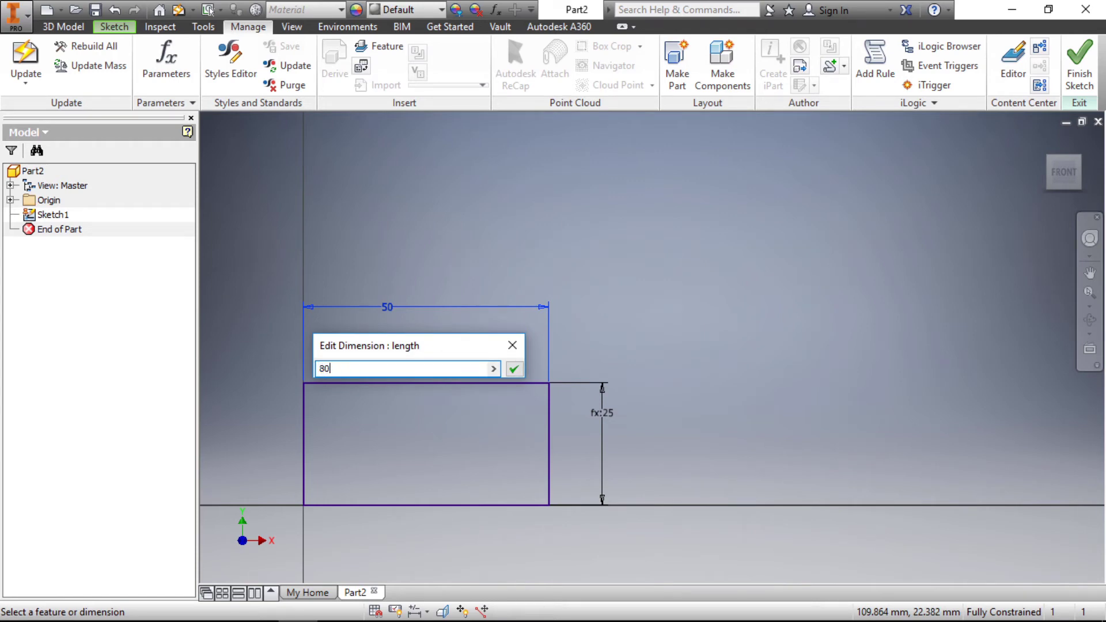
{"action": "key", "text": "Return"}
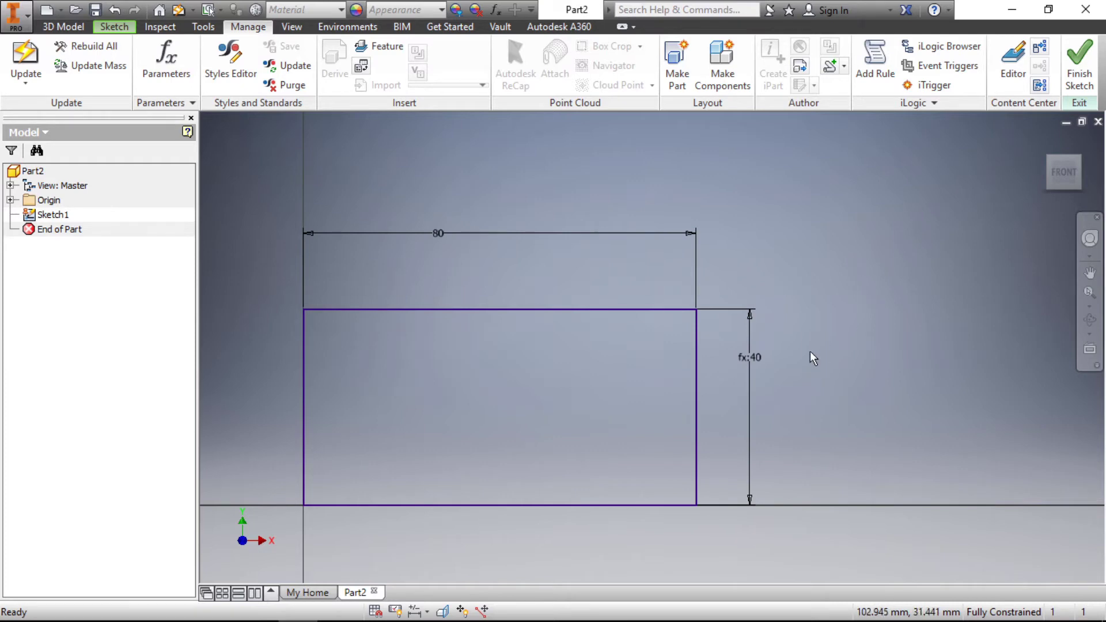
Step: Change the equation of the rectangle's vertical width dimension to length/4
{"action": "double_click", "coordinate": [752, 358]}
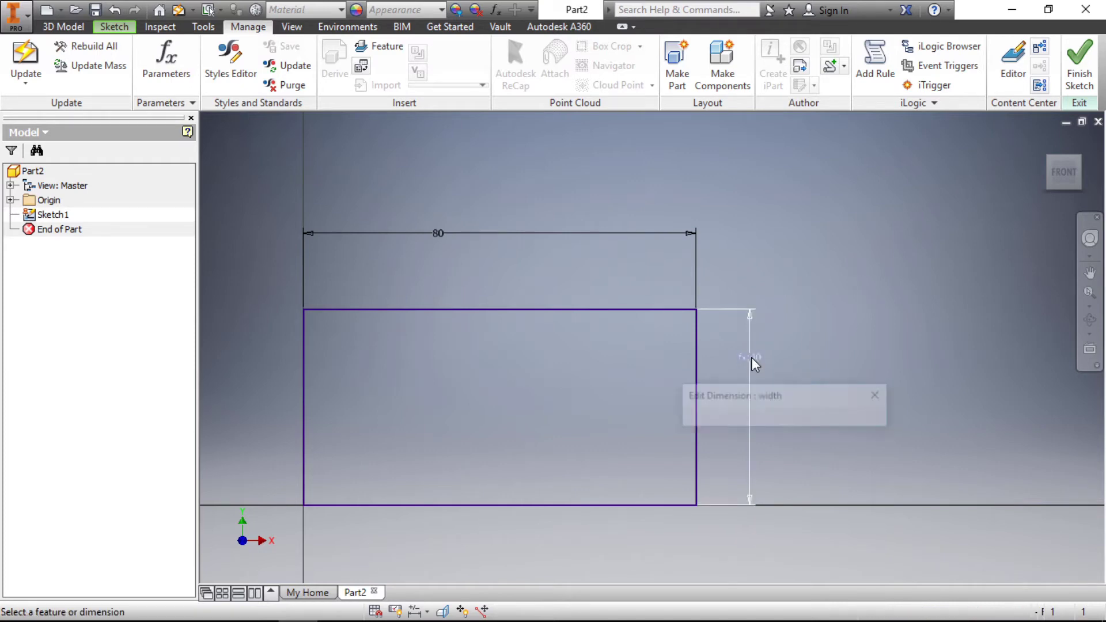
{"action": "left_click", "coordinate": [765, 419]}
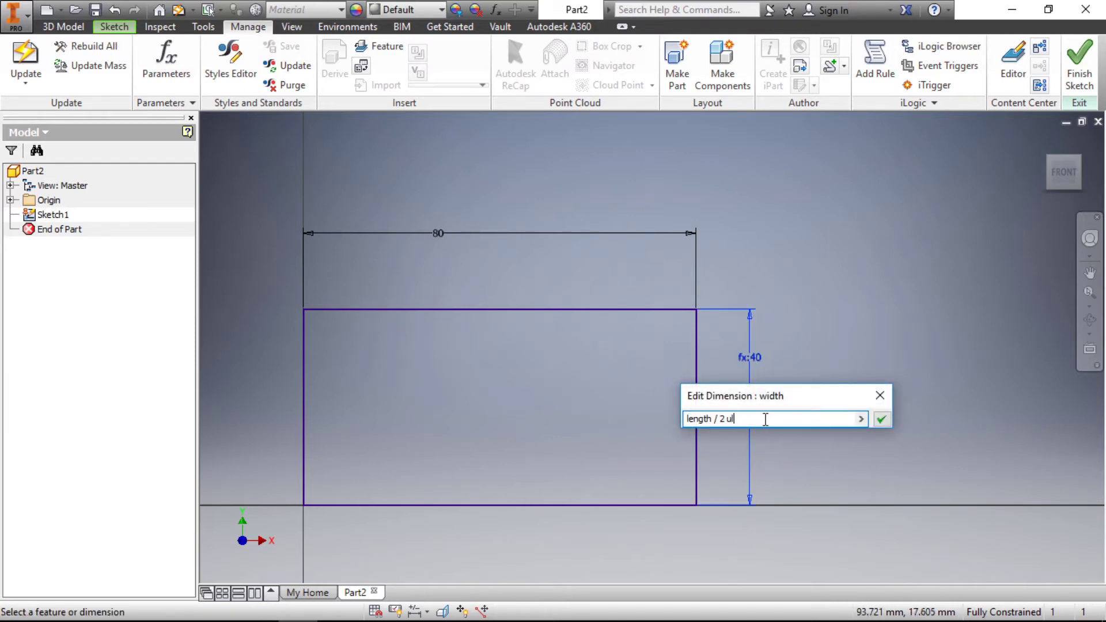
{"action": "key", "text": "BackSpace"}
{"action": "key", "text": "BackSpace"}
{"action": "key", "text": "BackSpace"}
{"action": "key", "text": "BackSpace"}
{"action": "type", "text": "4"}
{"action": "key", "text": "Return"}
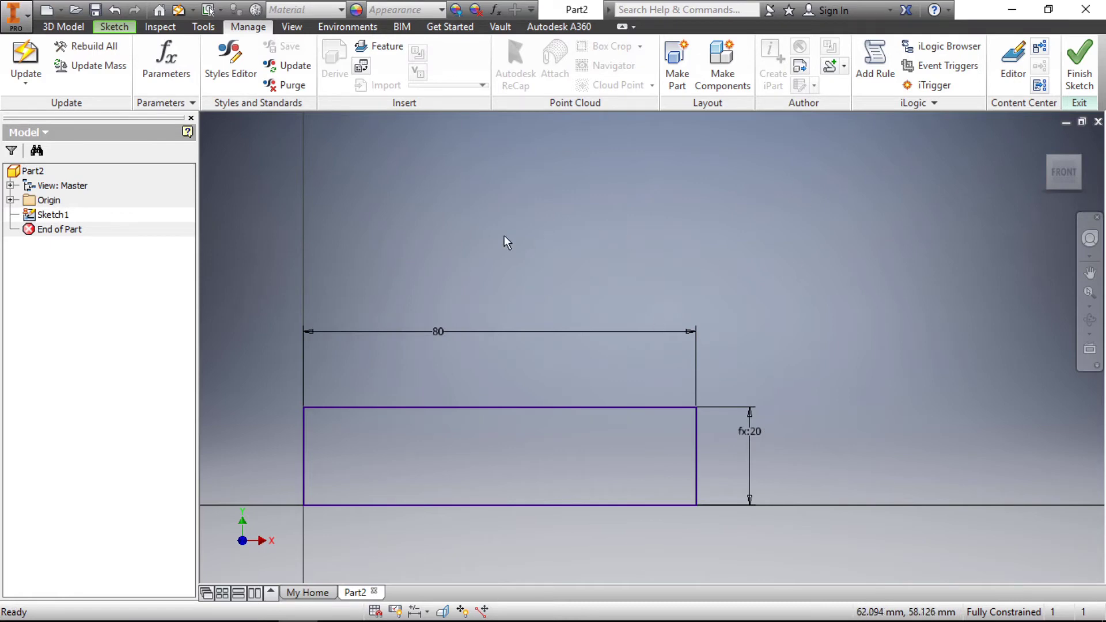
Step: Draw a separate horizontal line 50 mm long in the empty area to the right of the rectangle
{"action": "scroll", "coordinate": [445, 267], "scroll_direction": "down", "scroll_amount": 4}
{"action": "scroll", "coordinate": [472, 282], "scroll_direction": "up", "scroll_amount": 6}
{"action": "scroll", "coordinate": [473, 276], "scroll_direction": "down", "scroll_amount": 3}
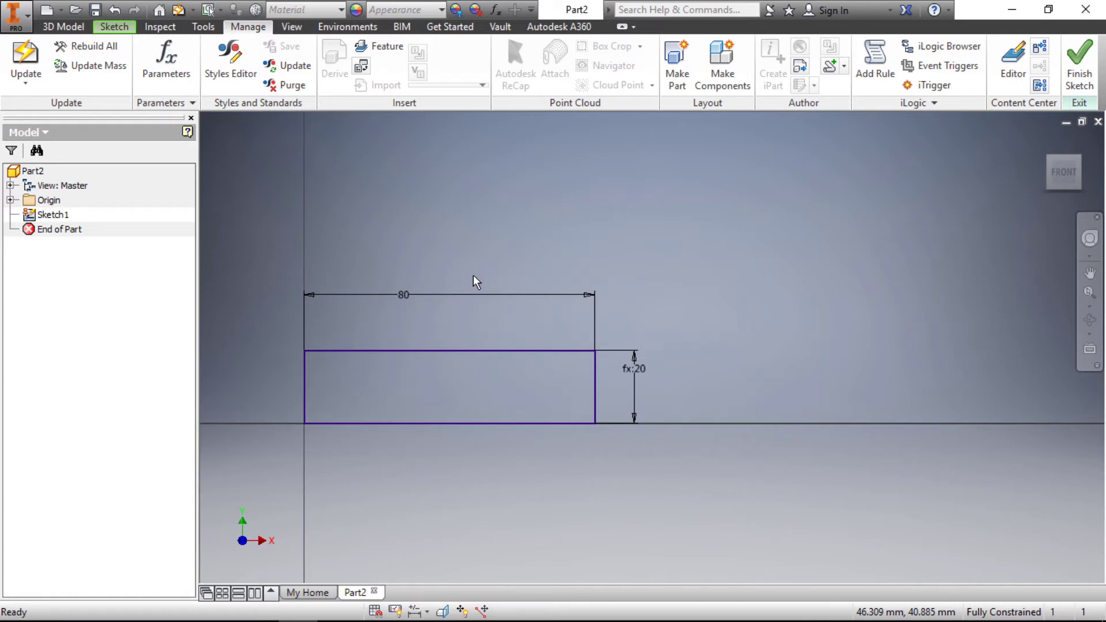
{"action": "scroll", "coordinate": [449, 329], "scroll_direction": "down", "scroll_amount": 3}
{"action": "scroll", "coordinate": [548, 343], "scroll_direction": "up", "scroll_amount": 4}
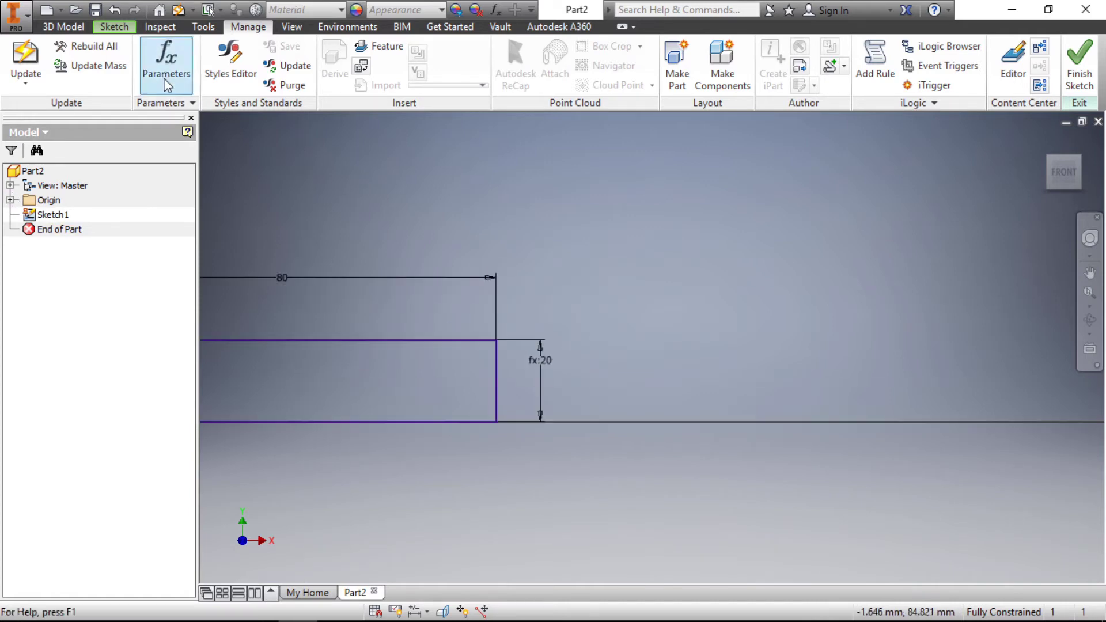
{"action": "left_click", "coordinate": [114, 27]}
{"action": "right_click", "coordinate": [653, 251]}
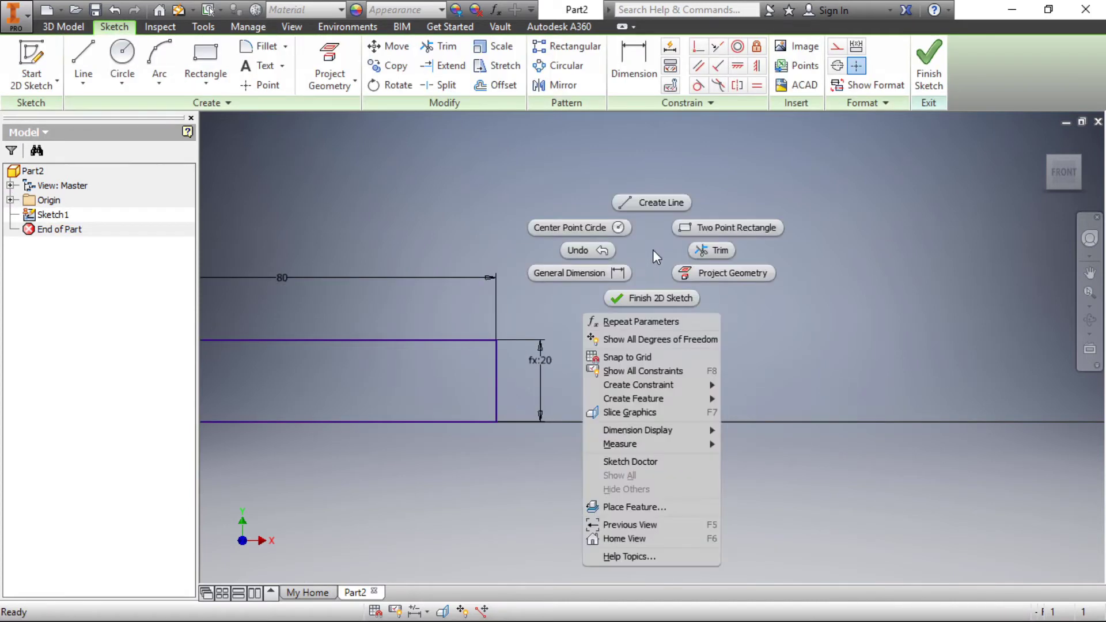
{"action": "left_click", "coordinate": [656, 203]}
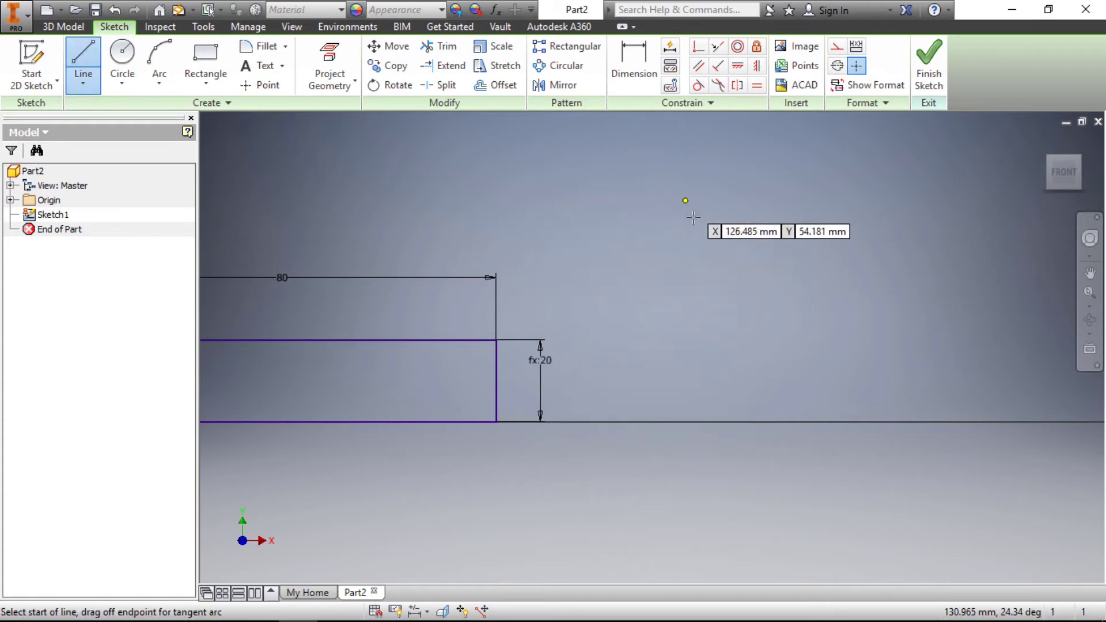
{"action": "left_click", "coordinate": [663, 298]}
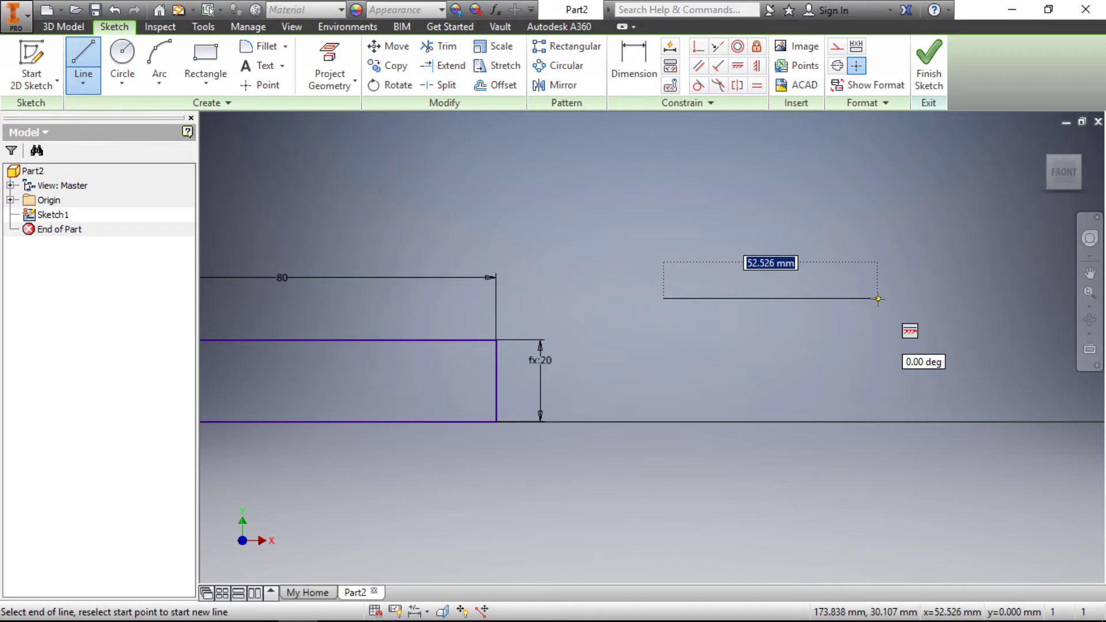
{"action": "type", "text": "5"}
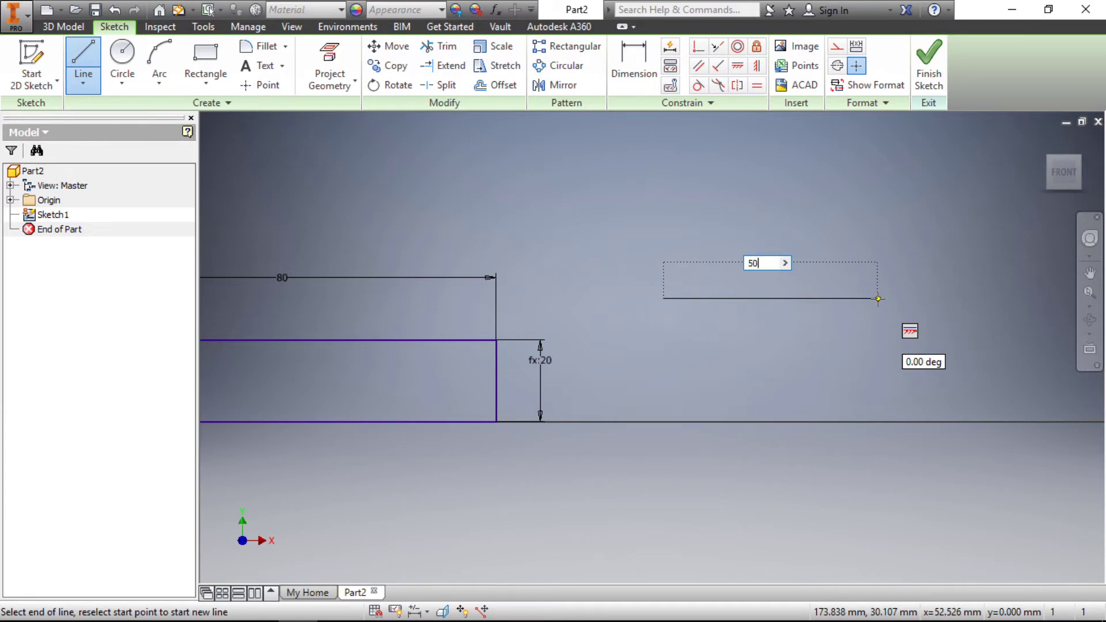
{"action": "type", "text": "0"}
{"action": "key", "text": "Return"}
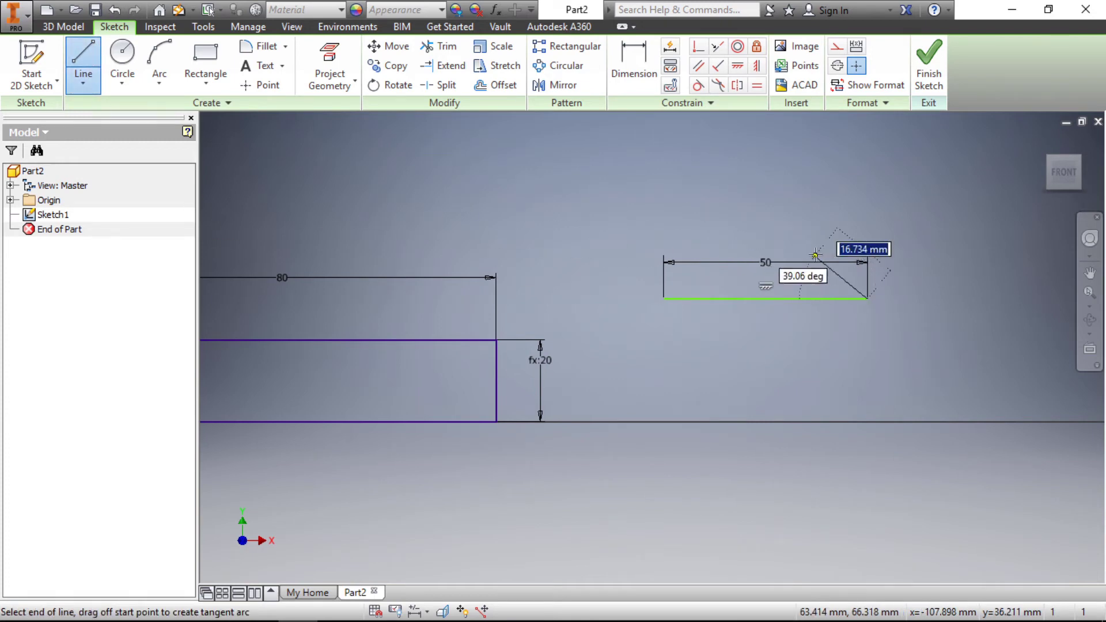
{"action": "right_click", "coordinate": [898, 276]}
{"action": "left_click", "coordinate": [965, 269]}
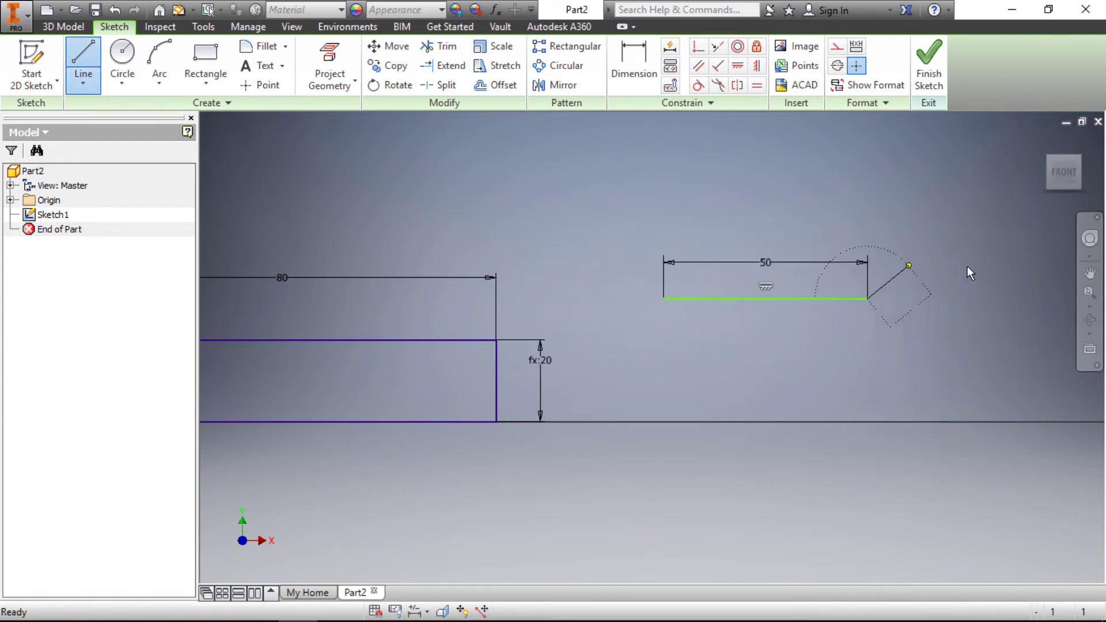
Step: Draw a 25 mm vertical line upward from the horizontal line's left endpoint, and move the 50 mm dimension below the horizontal line
{"action": "scroll", "coordinate": [665, 334], "scroll_direction": "up", "scroll_amount": 2}
{"action": "scroll", "coordinate": [631, 360], "scroll_direction": "down", "scroll_amount": 4}
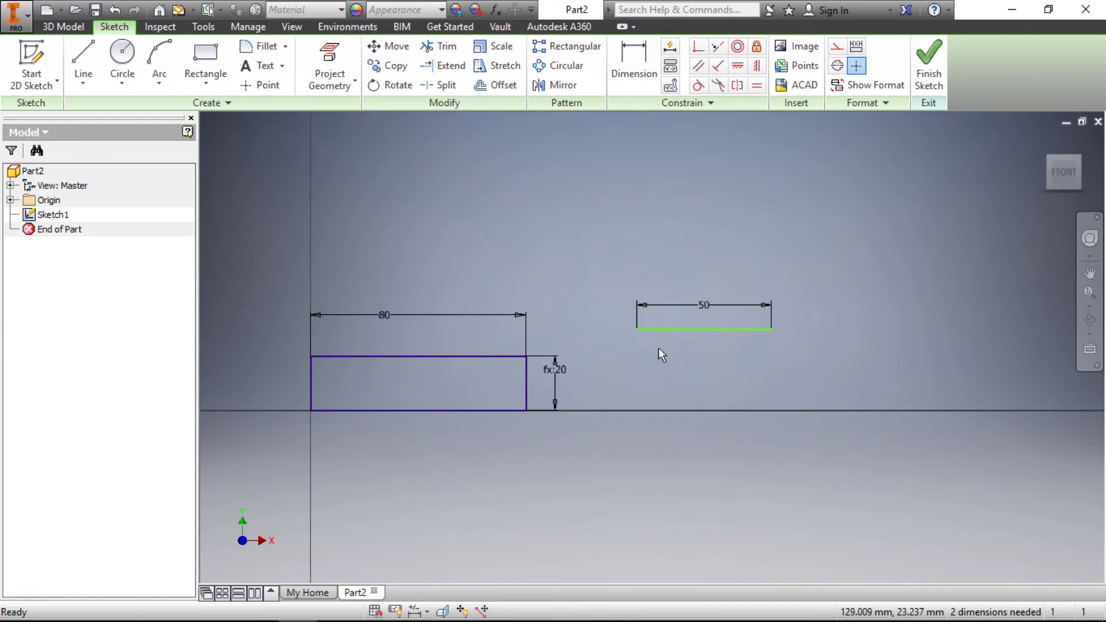
{"action": "scroll", "coordinate": [658, 347], "scroll_direction": "up", "scroll_amount": 2}
{"action": "right_click", "coordinate": [658, 348]}
{"action": "left_click", "coordinate": [667, 299]}
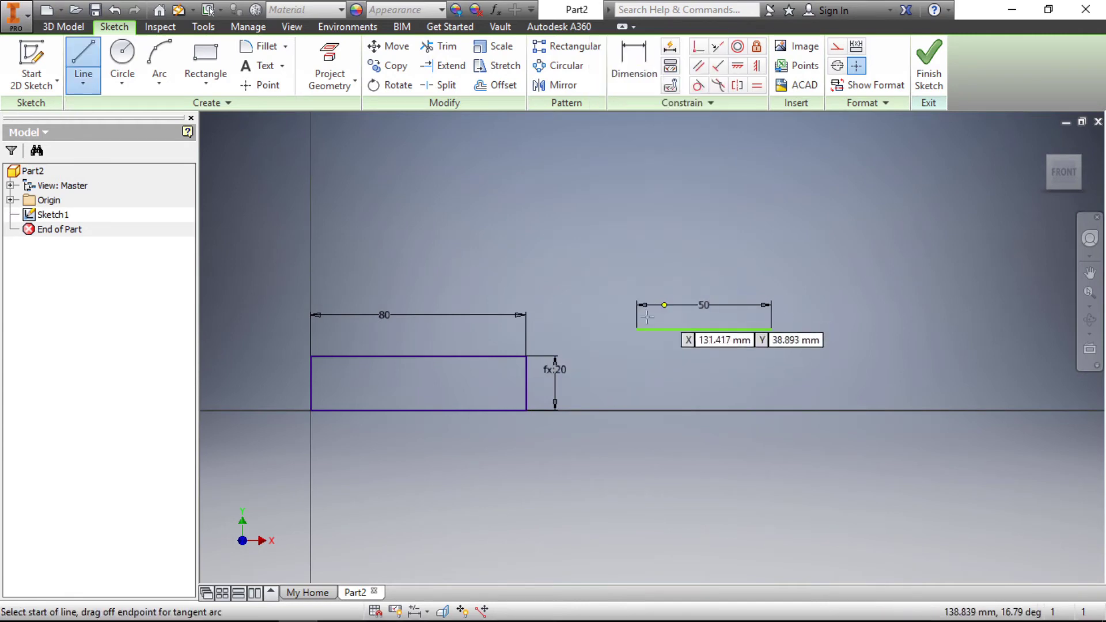
{"action": "scroll", "coordinate": [680, 375], "scroll_direction": "up", "scroll_amount": 3}
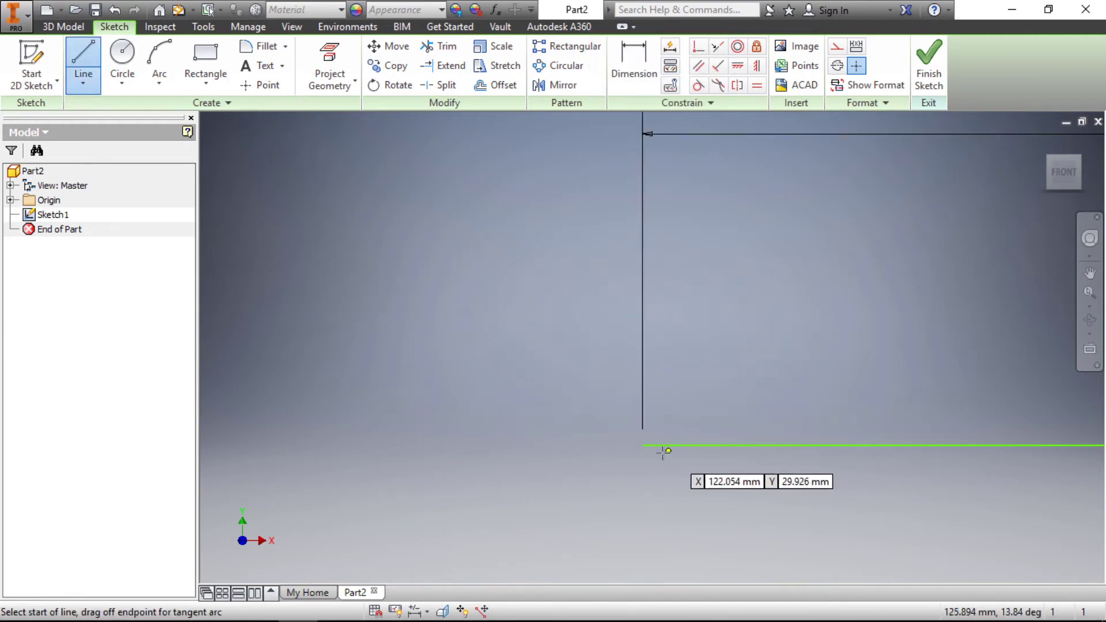
{"action": "left_click", "coordinate": [644, 445]}
{"action": "scroll", "coordinate": [645, 447], "scroll_direction": "down", "scroll_amount": 2}
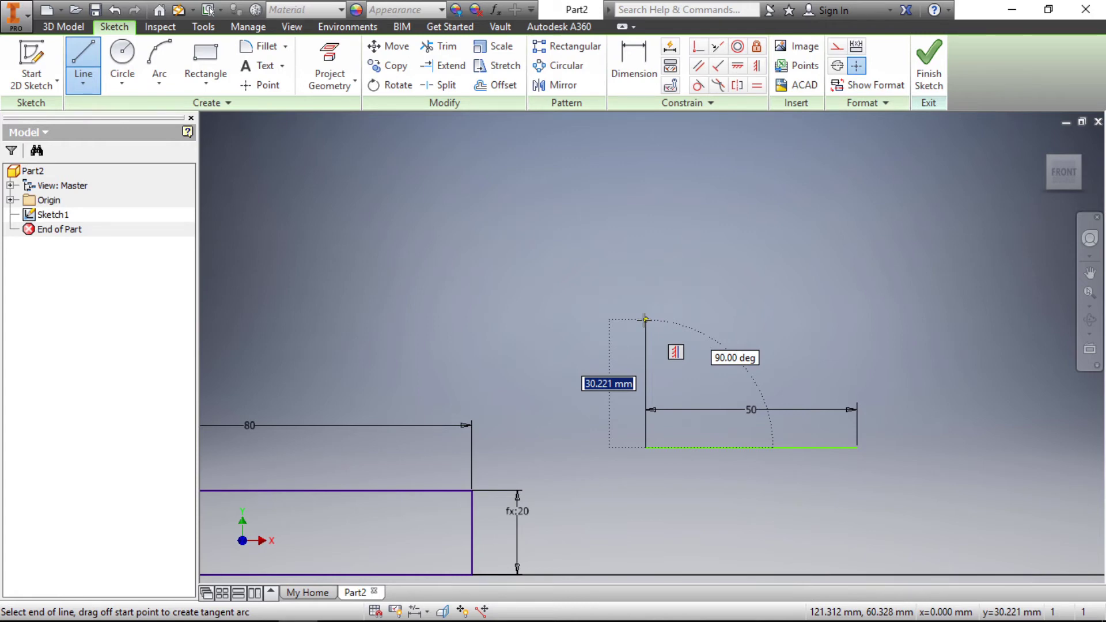
{"action": "type", "text": "25"}
{"action": "key", "text": "Return"}
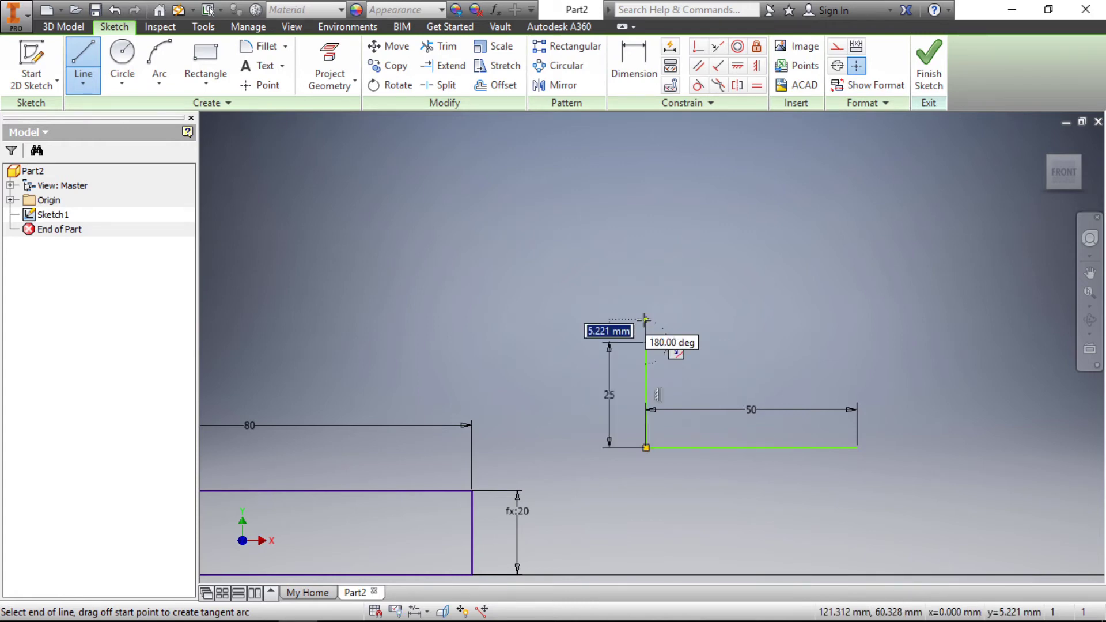
{"action": "right_click", "coordinate": [645, 278]}
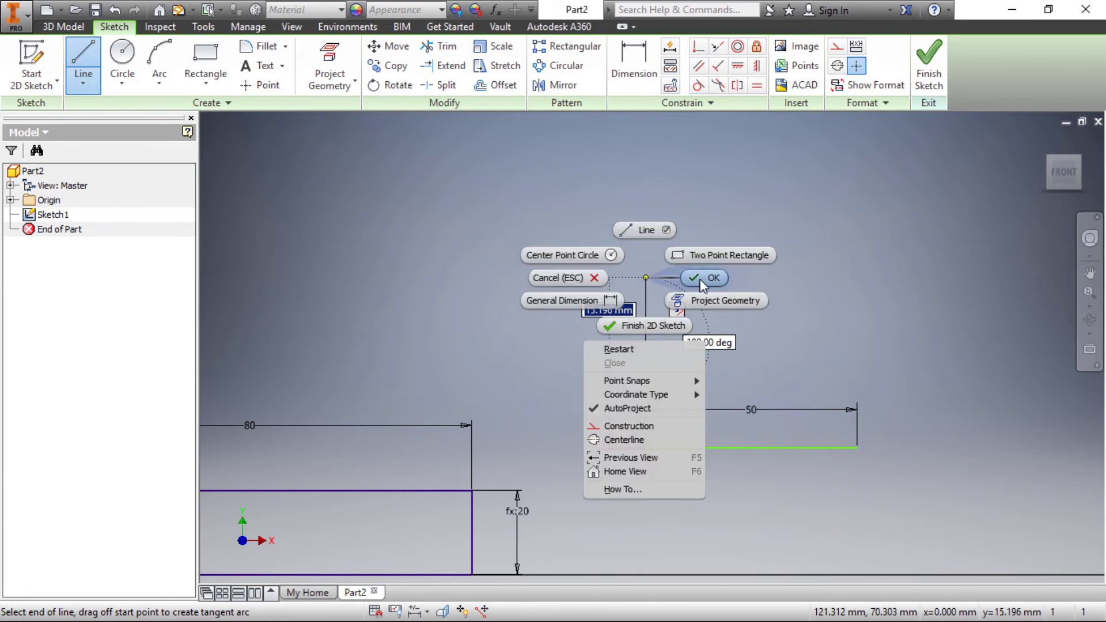
{"action": "left_click", "coordinate": [711, 285]}
{"action": "left_click_drag", "start_coordinate": [748, 411], "coordinate": [747, 514]}
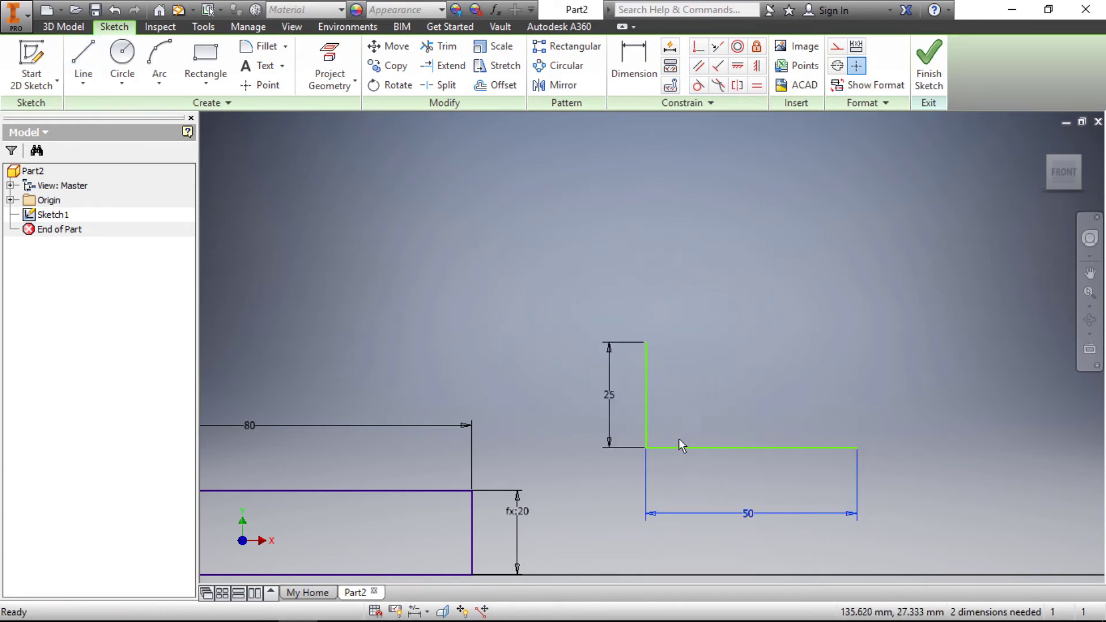
Step: Close the triangle with a sloped line from the horizontal line's right endpoint to the vertical line's upper endpoint
{"action": "right_click", "coordinate": [720, 302]}
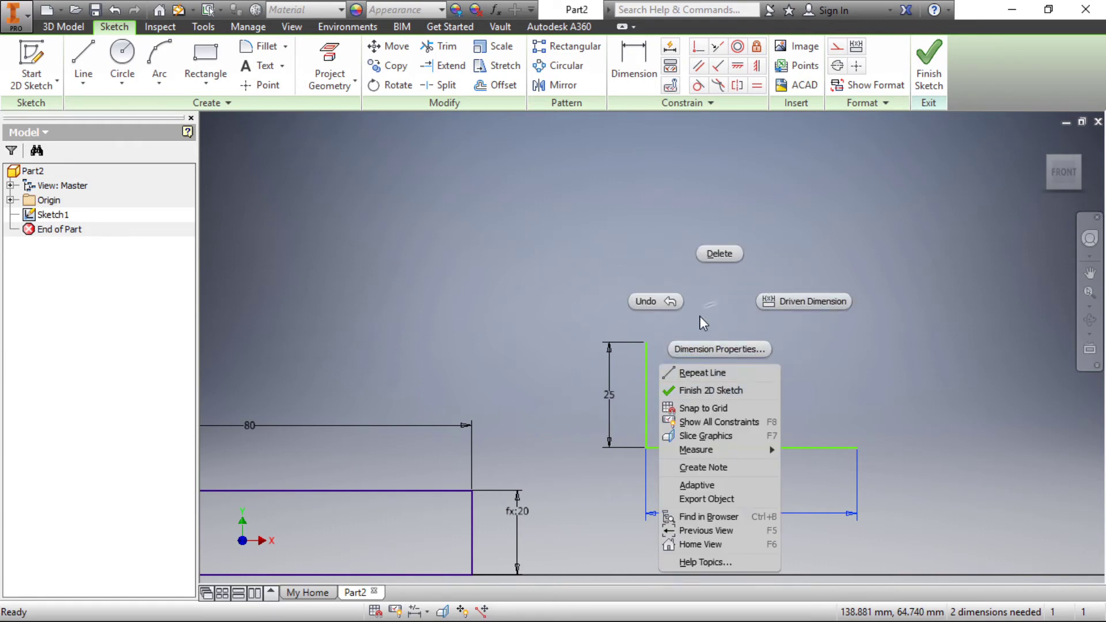
{"action": "left_click", "coordinate": [700, 373]}
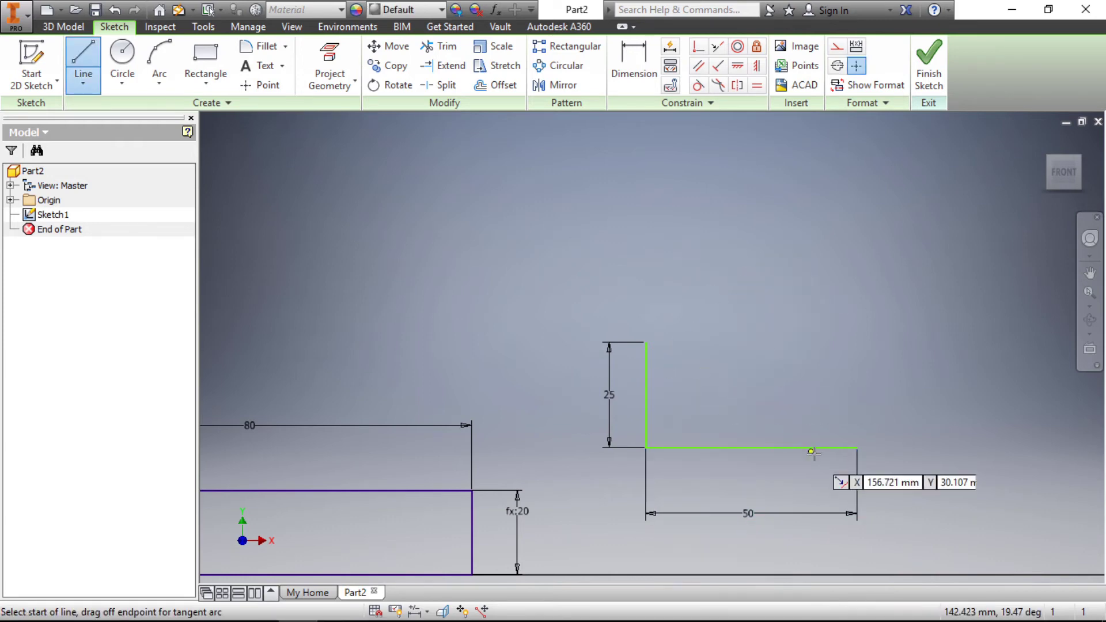
{"action": "scroll", "coordinate": [816, 448], "scroll_direction": "up", "scroll_amount": 5}
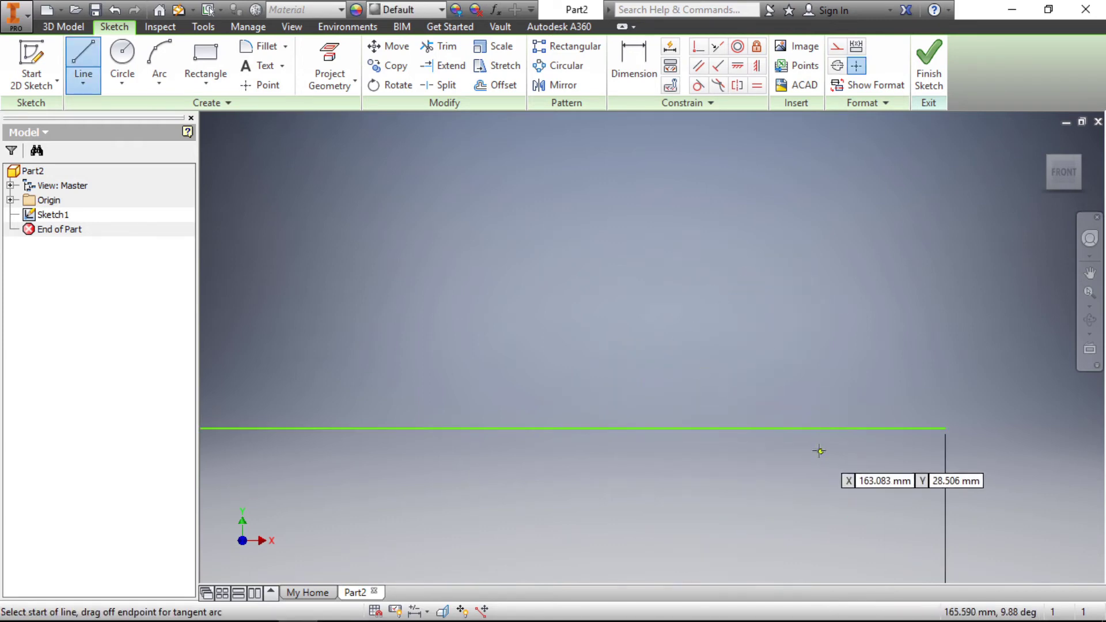
{"action": "left_click", "coordinate": [946, 428]}
{"action": "scroll", "coordinate": [945, 427], "scroll_direction": "down", "scroll_amount": 5}
{"action": "scroll", "coordinate": [852, 372], "scroll_direction": "up", "scroll_amount": 3}
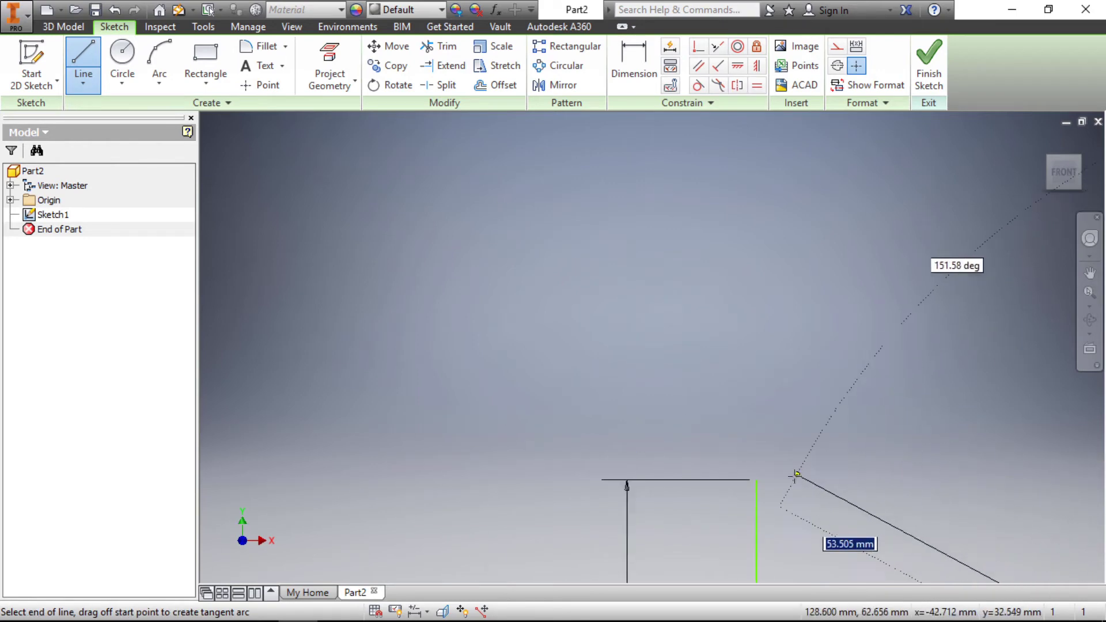
{"action": "left_click", "coordinate": [756, 480]}
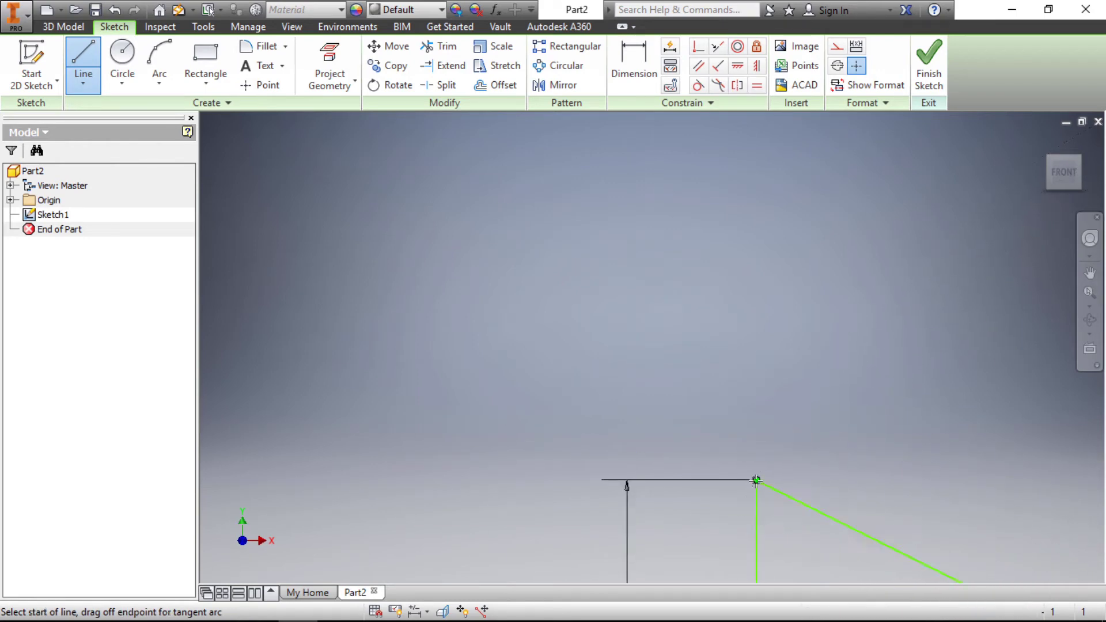
{"action": "right_click", "coordinate": [731, 296]}
{"action": "left_click", "coordinate": [745, 284]}
{"action": "scroll", "coordinate": [690, 292], "scroll_direction": "down", "scroll_amount": 3}
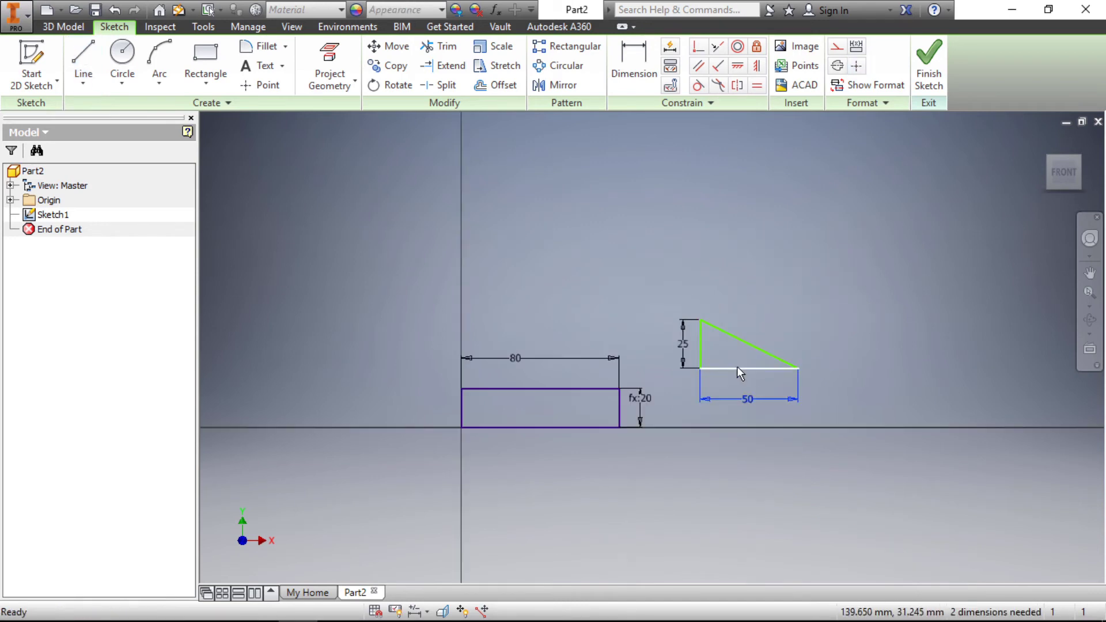
Step: Add an aligned dimension to the triangle's sloped side, accepting it as a driven dimension
{"action": "scroll", "coordinate": [737, 366], "scroll_direction": "up", "scroll_amount": 5}
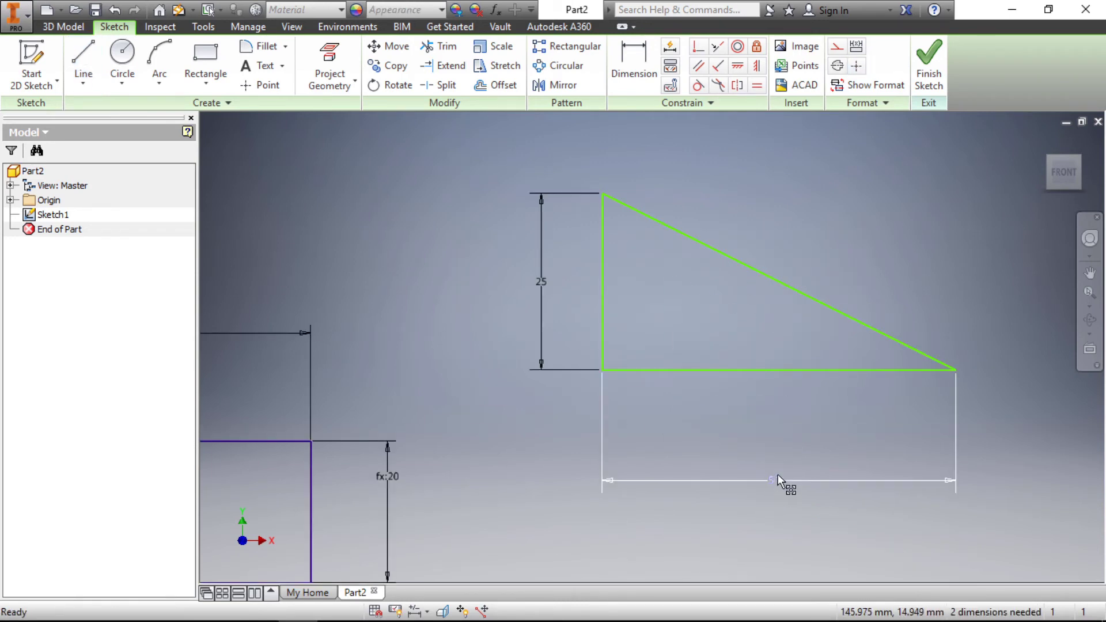
{"action": "left_click", "coordinate": [537, 276]}
{"action": "left_click", "coordinate": [733, 164]}
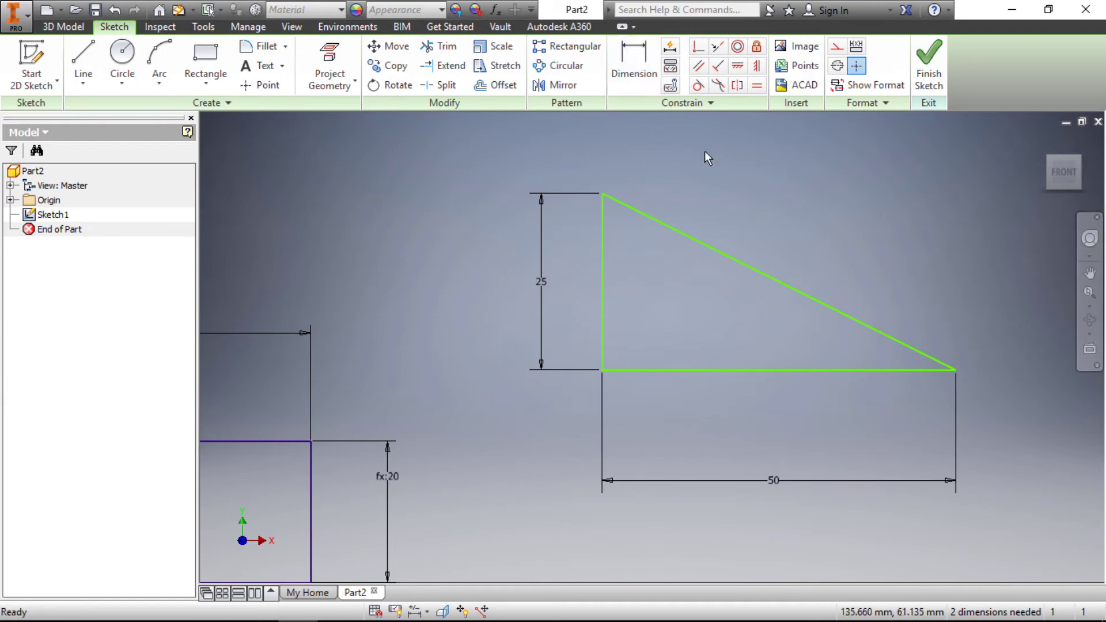
{"action": "left_click", "coordinate": [634, 62]}
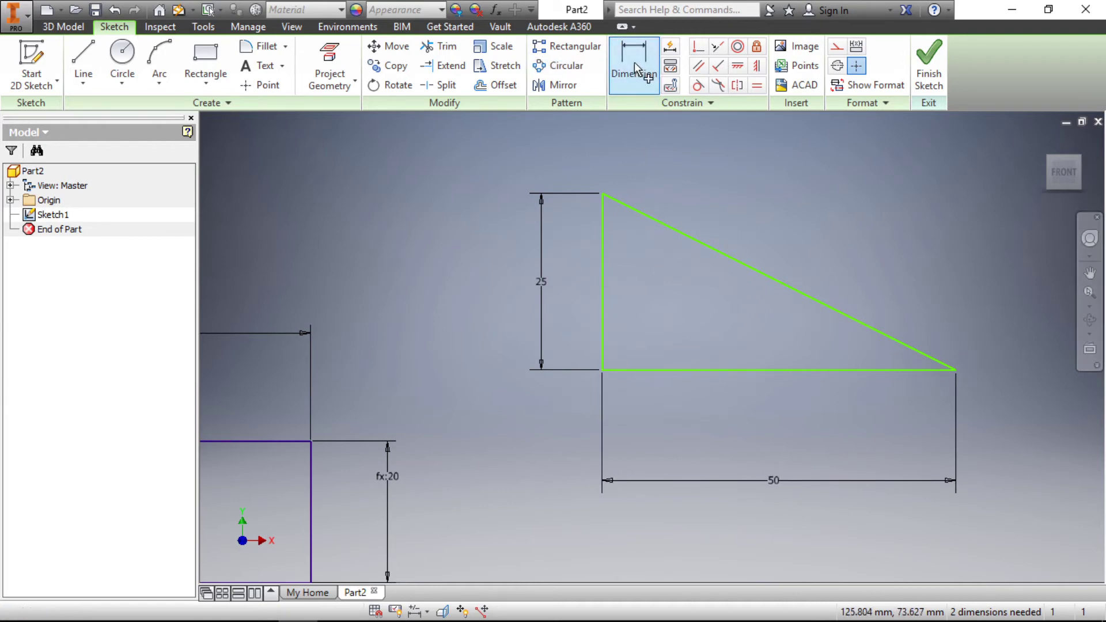
{"action": "left_click", "coordinate": [683, 234]}
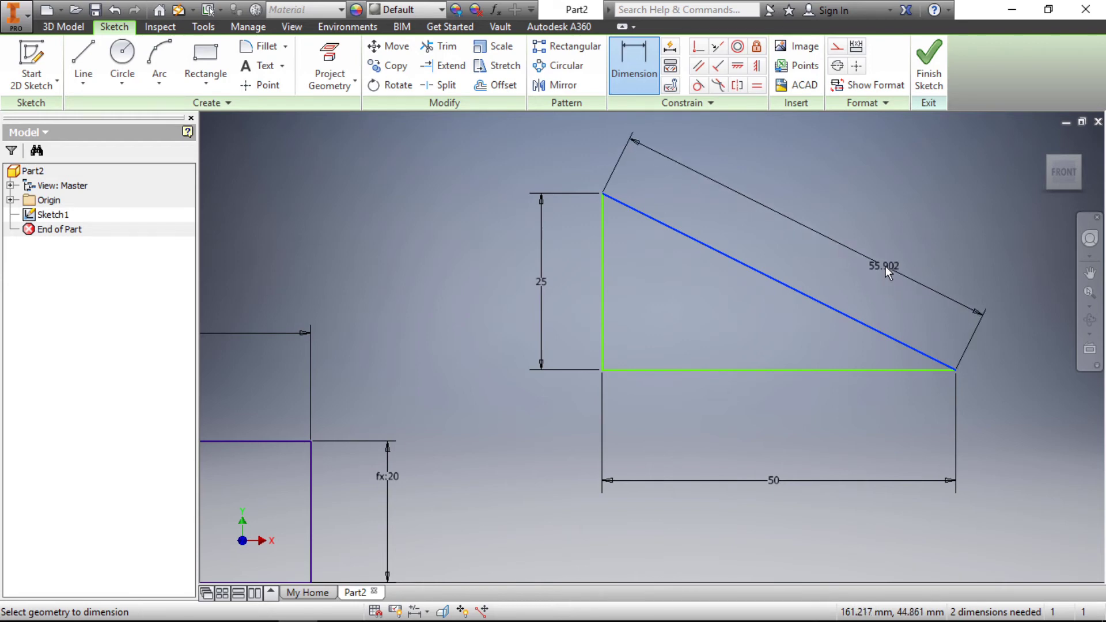
{"action": "left_click", "coordinate": [884, 263]}
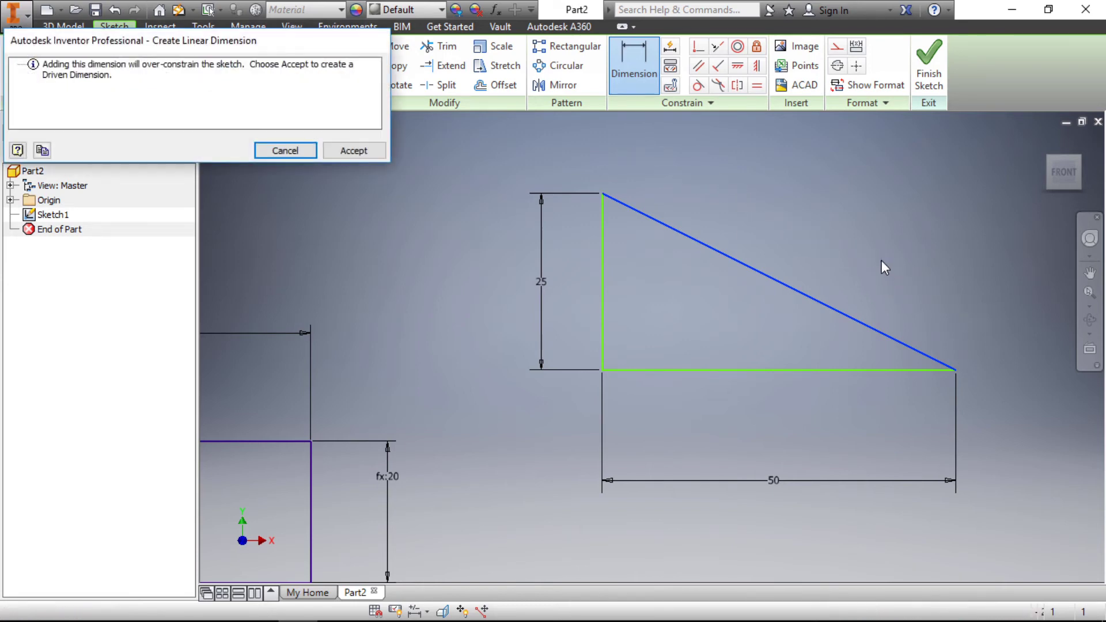
{"action": "left_click", "coordinate": [352, 151]}
{"action": "scroll", "coordinate": [875, 251], "scroll_direction": "up", "scroll_amount": 3}
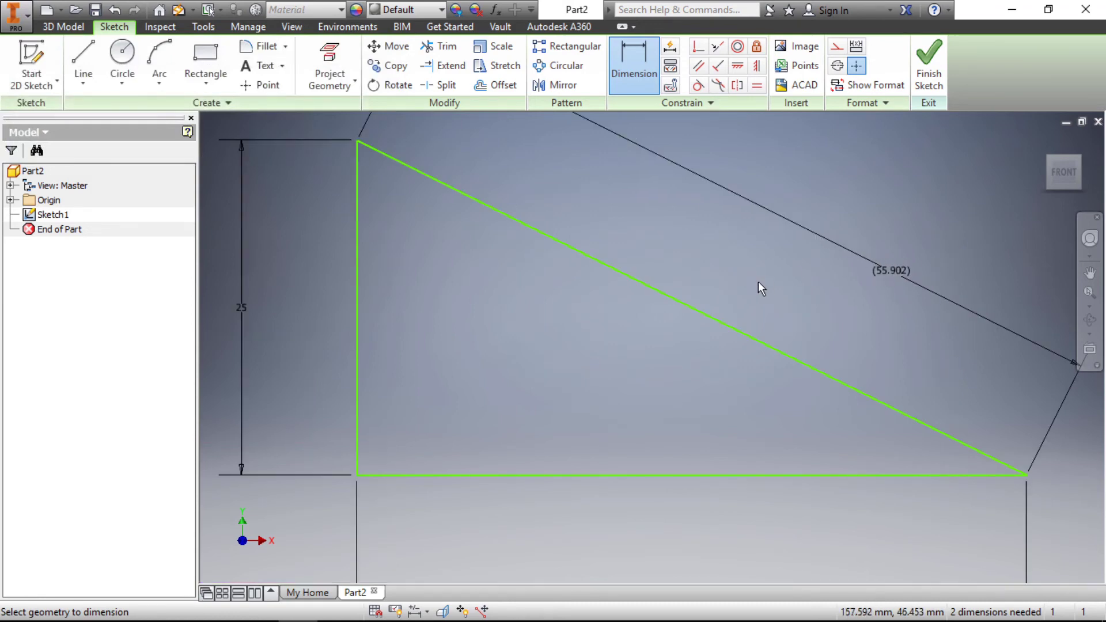
{"action": "scroll", "coordinate": [758, 281], "scroll_direction": "down", "scroll_amount": 2}
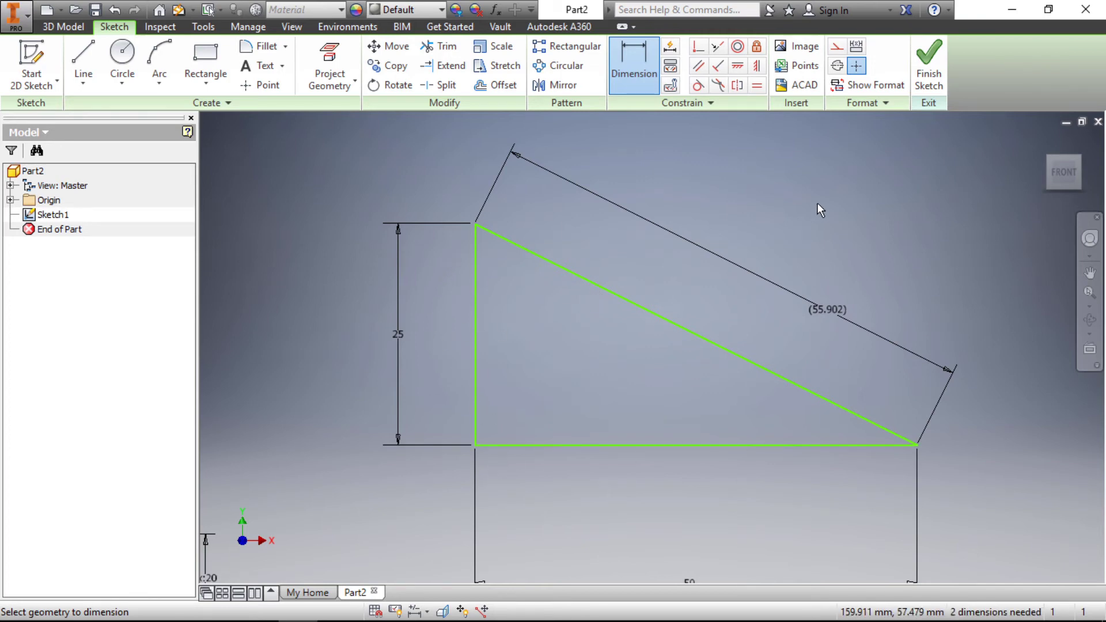
{"action": "scroll", "coordinate": [490, 216], "scroll_direction": "down", "scroll_amount": 3}
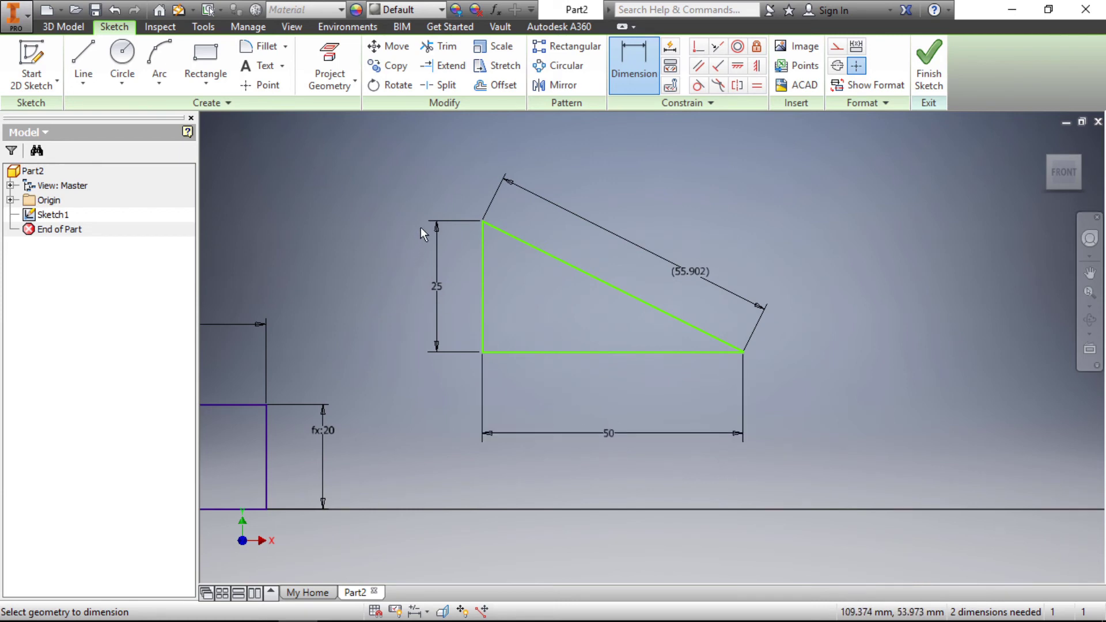
{"action": "scroll", "coordinate": [663, 250], "scroll_direction": "up", "scroll_amount": 3}
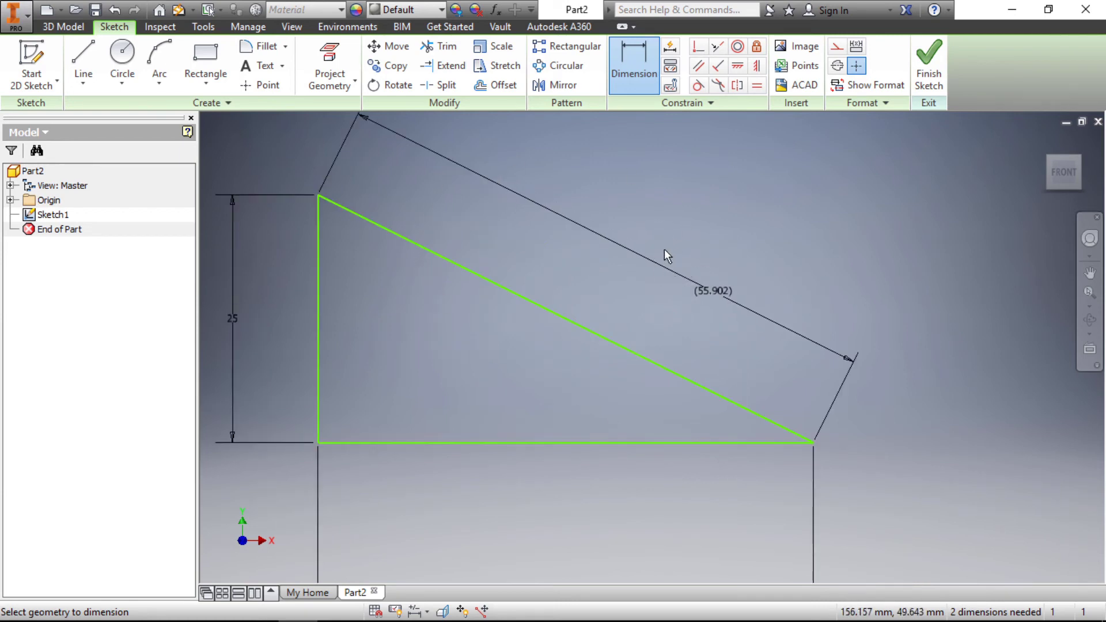
{"action": "scroll", "coordinate": [745, 278], "scroll_direction": "down", "scroll_amount": 5}
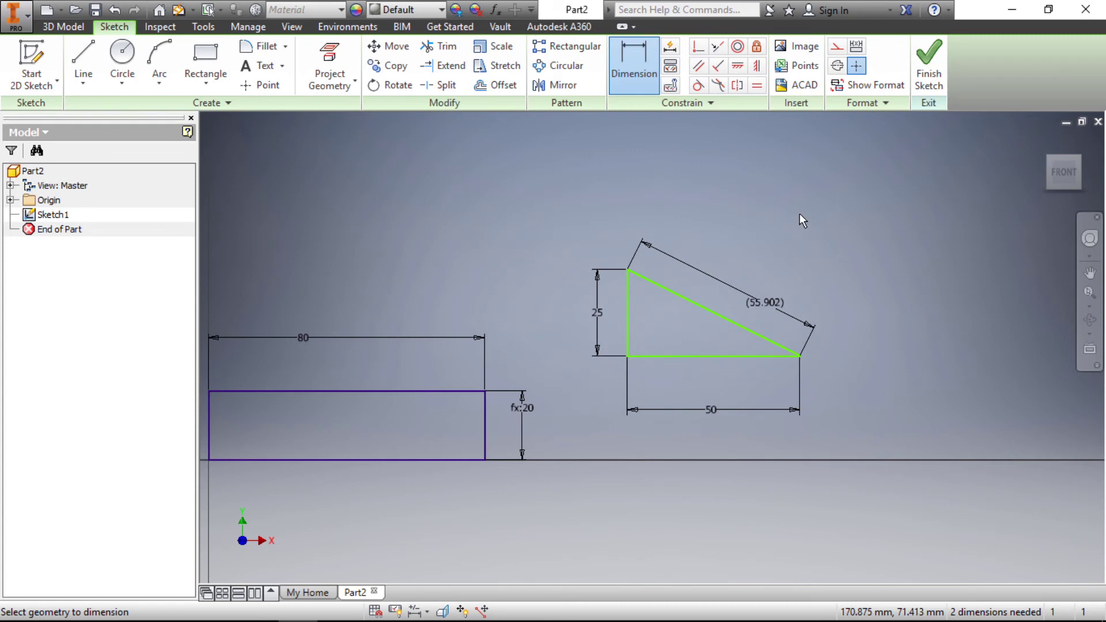
{"action": "key", "text": "Escape"}
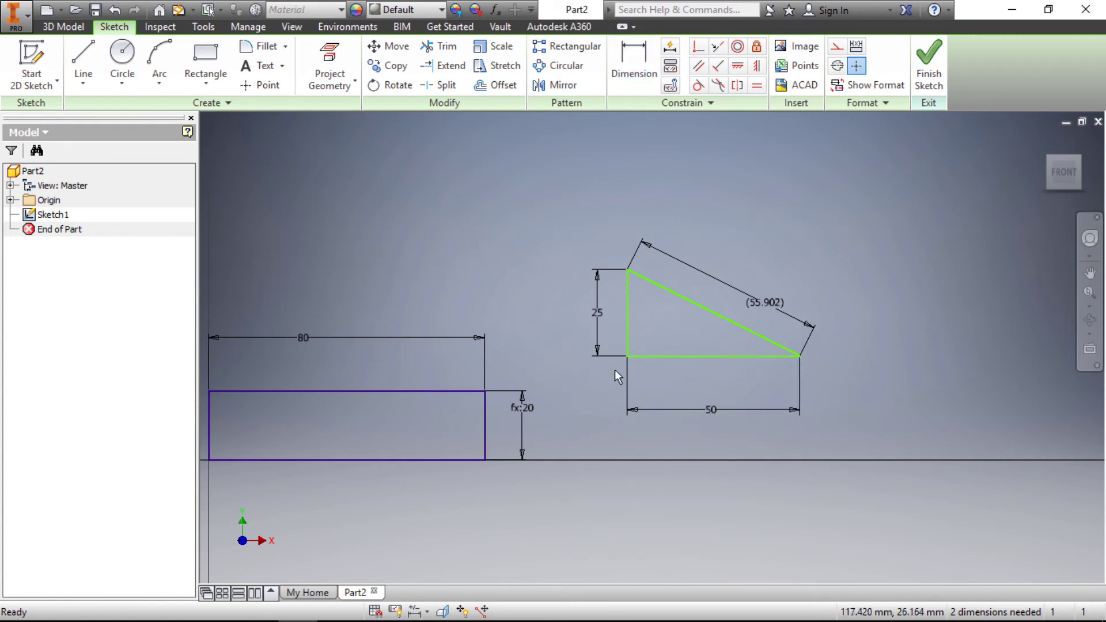
Step: Check the parameter names of the triangle's two leg dimensions, and name the horizontal one base, keeping its value at 50 mm
{"action": "scroll", "coordinate": [620, 364], "scroll_direction": "up", "scroll_amount": 3}
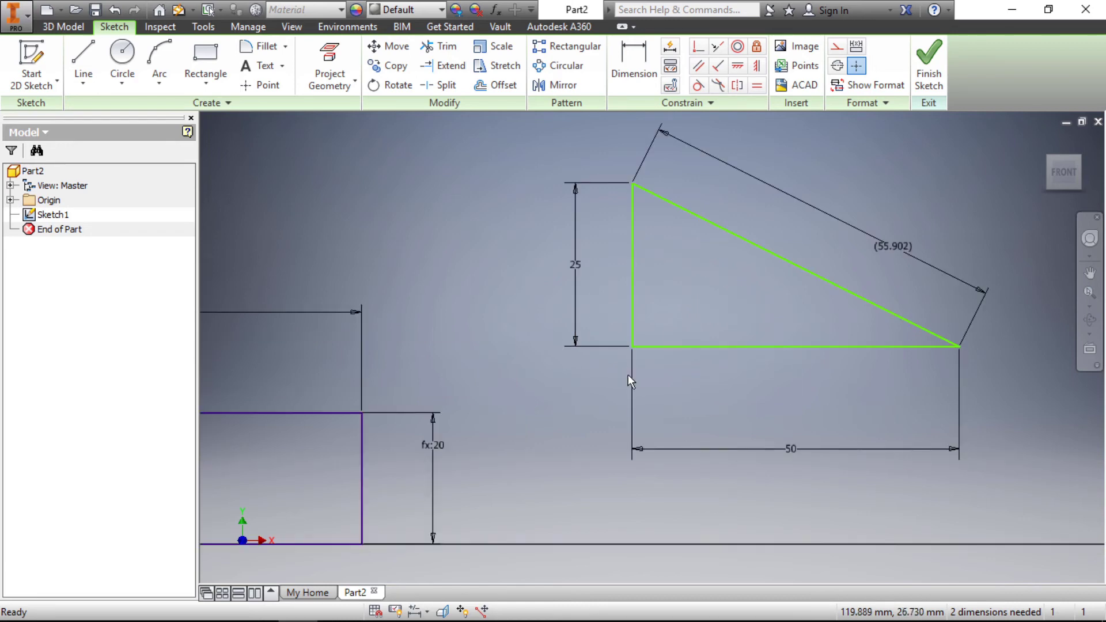
{"action": "double_click", "coordinate": [790, 450]}
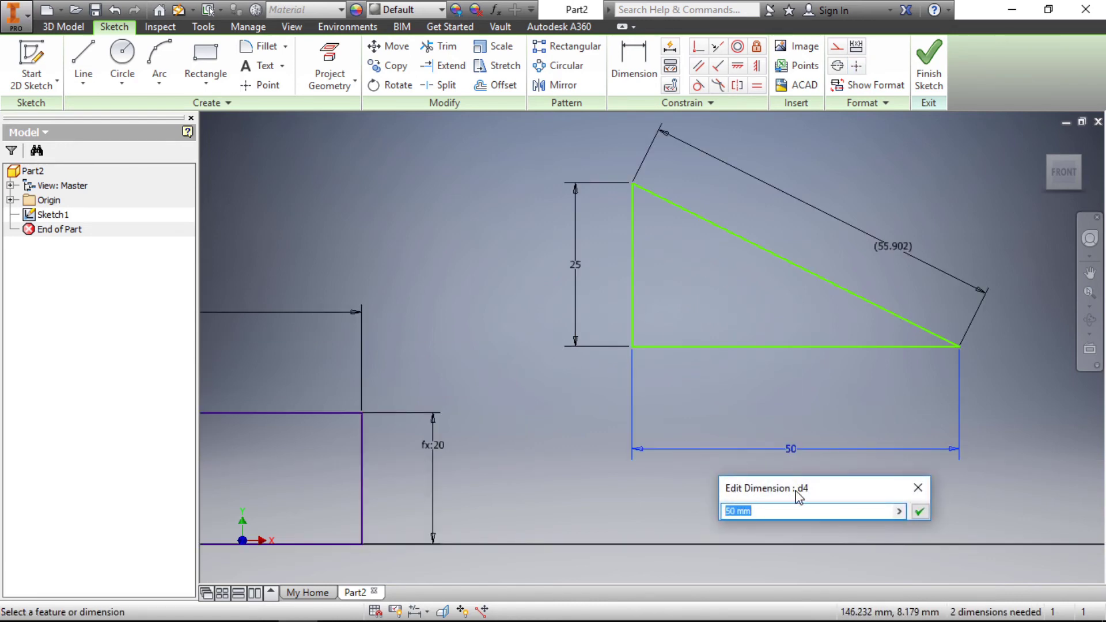
{"action": "left_click", "coordinate": [919, 511]}
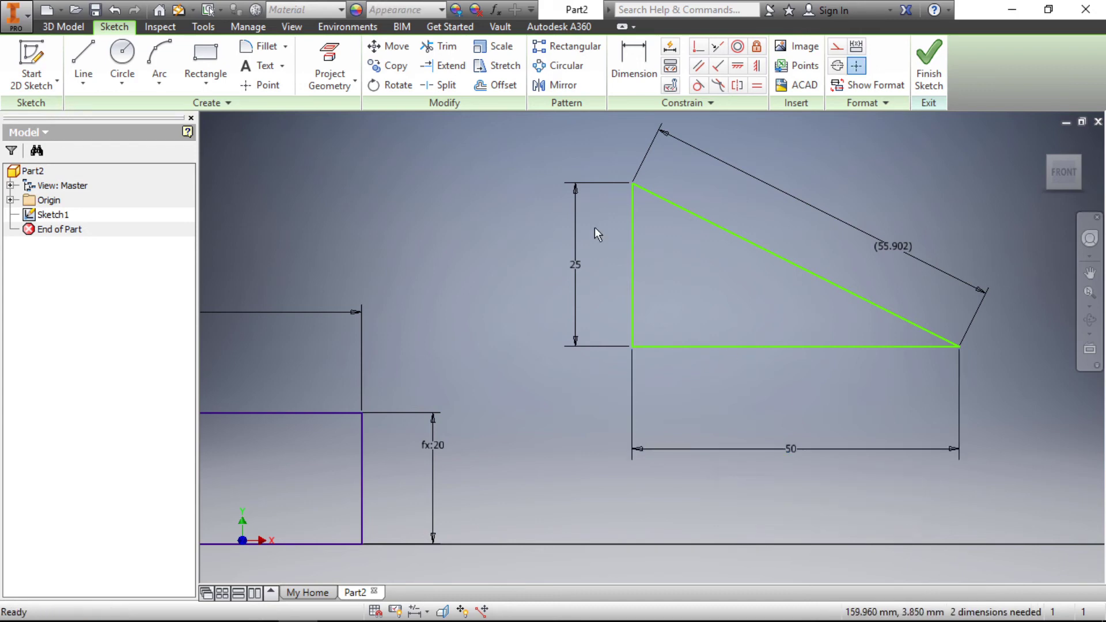
{"action": "double_click", "coordinate": [577, 265]}
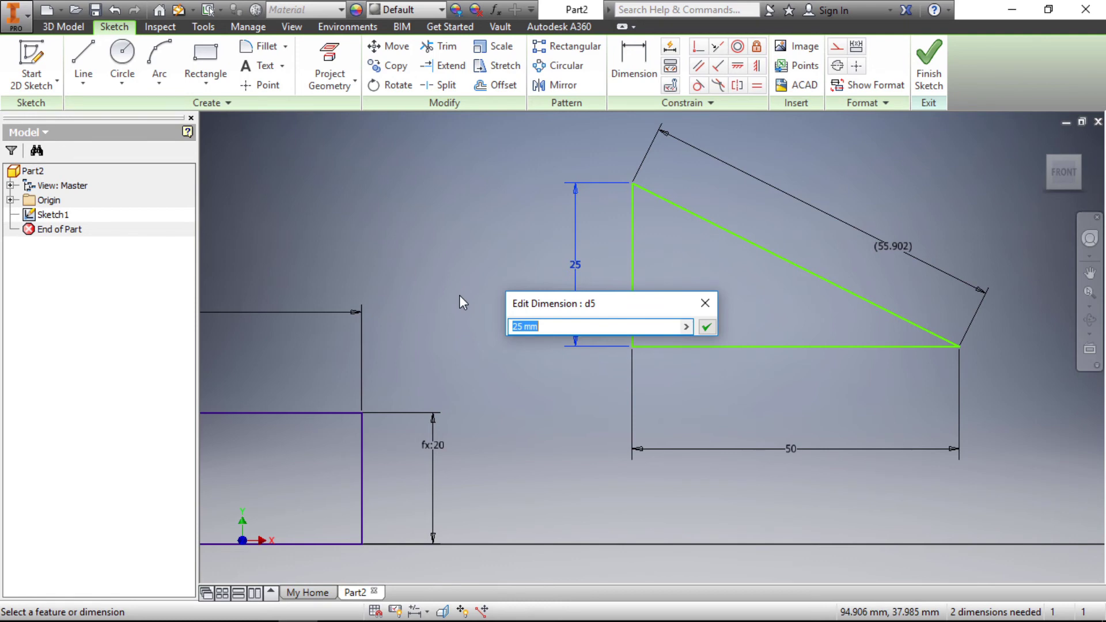
{"action": "left_click", "coordinate": [707, 326]}
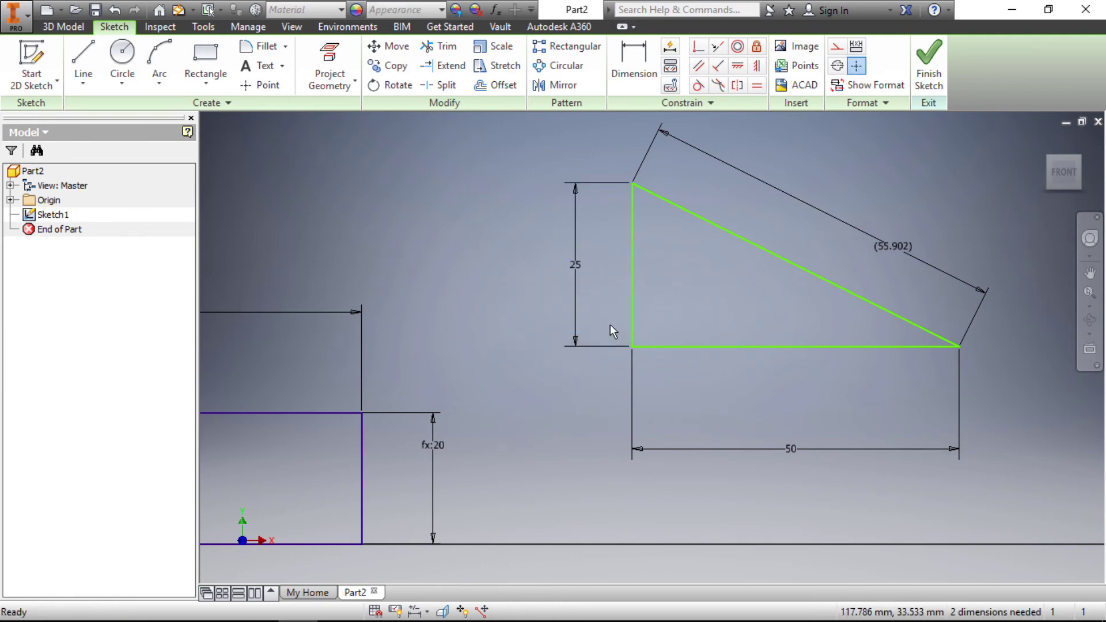
{"action": "double_click", "coordinate": [792, 448]}
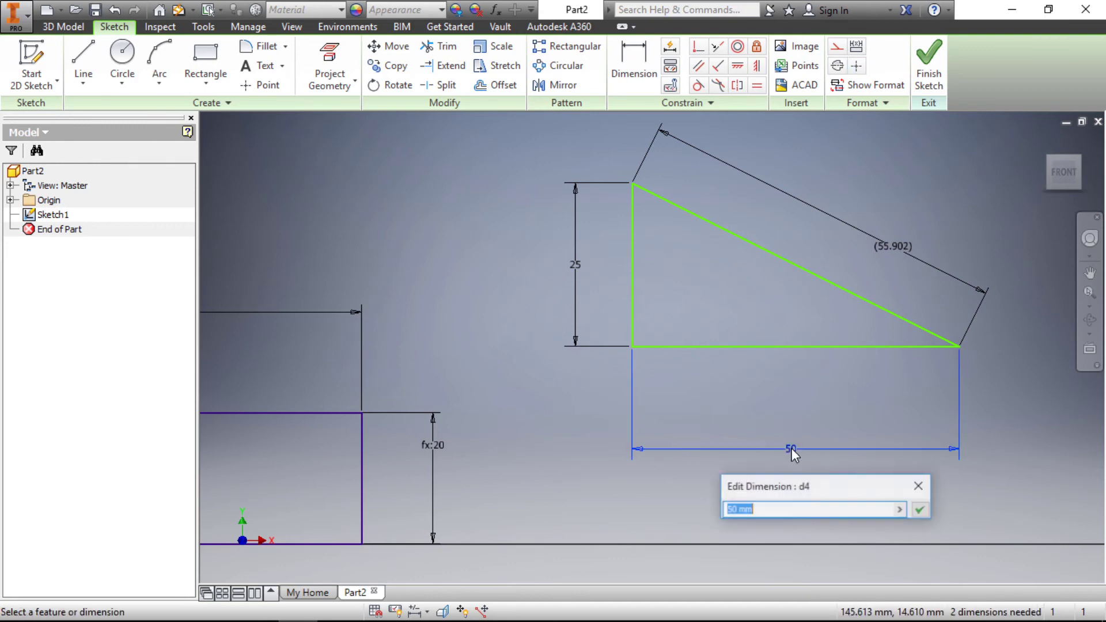
{"action": "left_click", "coordinate": [770, 509]}
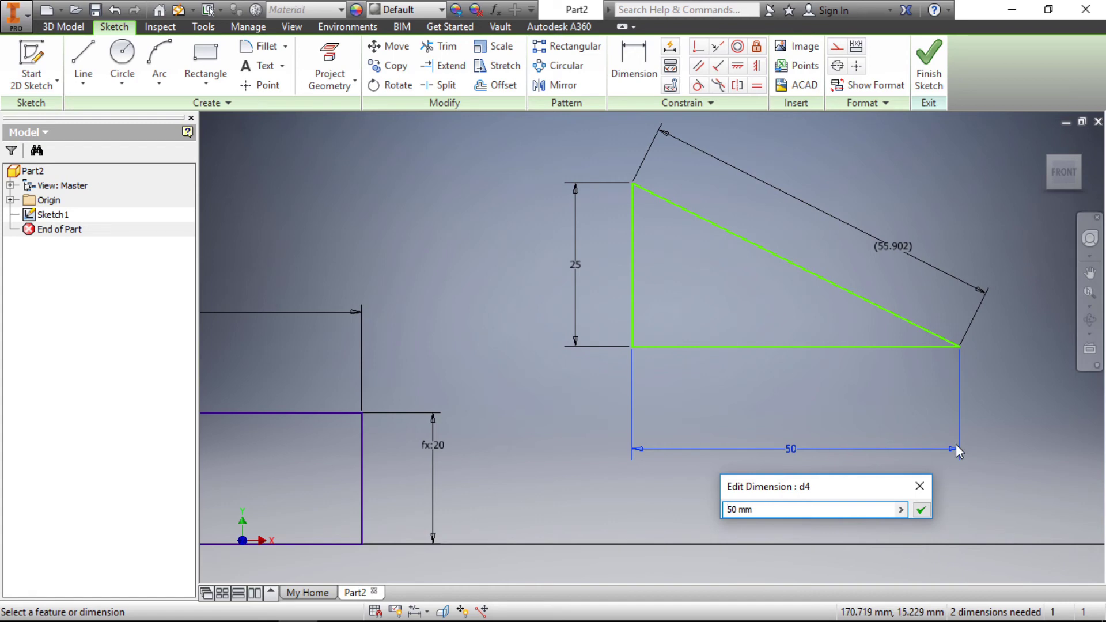
{"action": "type", "text": "base"}
{"action": "type", "text": "="}
{"action": "key", "text": "Return"}
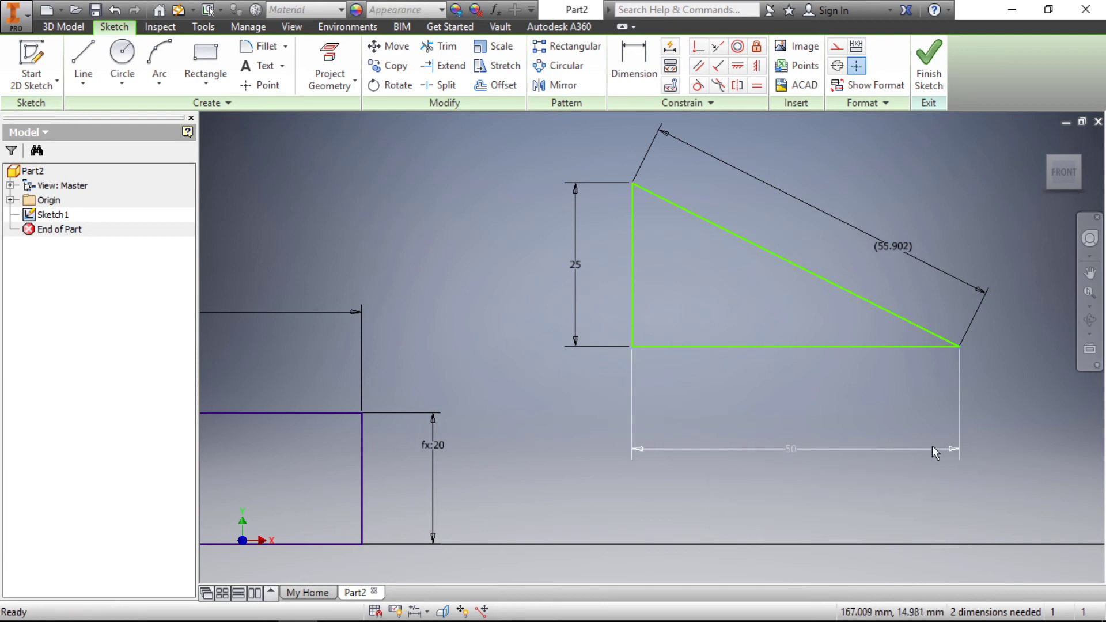
{"action": "double_click", "coordinate": [792, 451]}
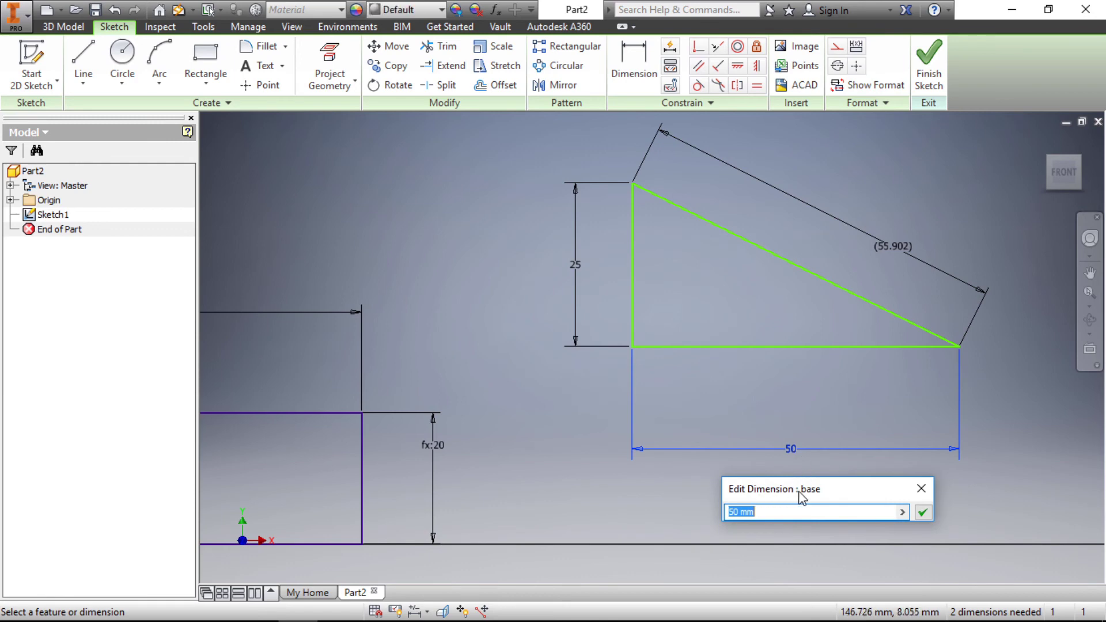
{"action": "left_click", "coordinate": [922, 512]}
Step: Name the triangle's vertical dimension height, keeping its value at 25 mm, and check the new name
{"action": "double_click", "coordinate": [579, 263]}
{"action": "left_click", "coordinate": [527, 324]}
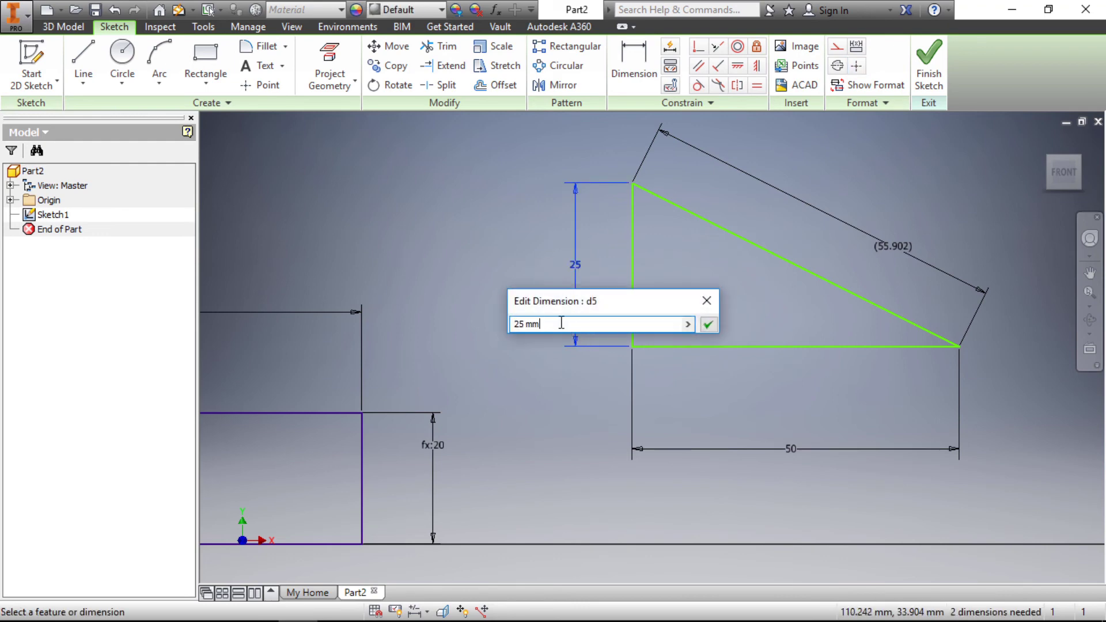
{"action": "left_click", "coordinate": [514, 324]}
{"action": "type", "text": "height="}
{"action": "key", "text": "Return"}
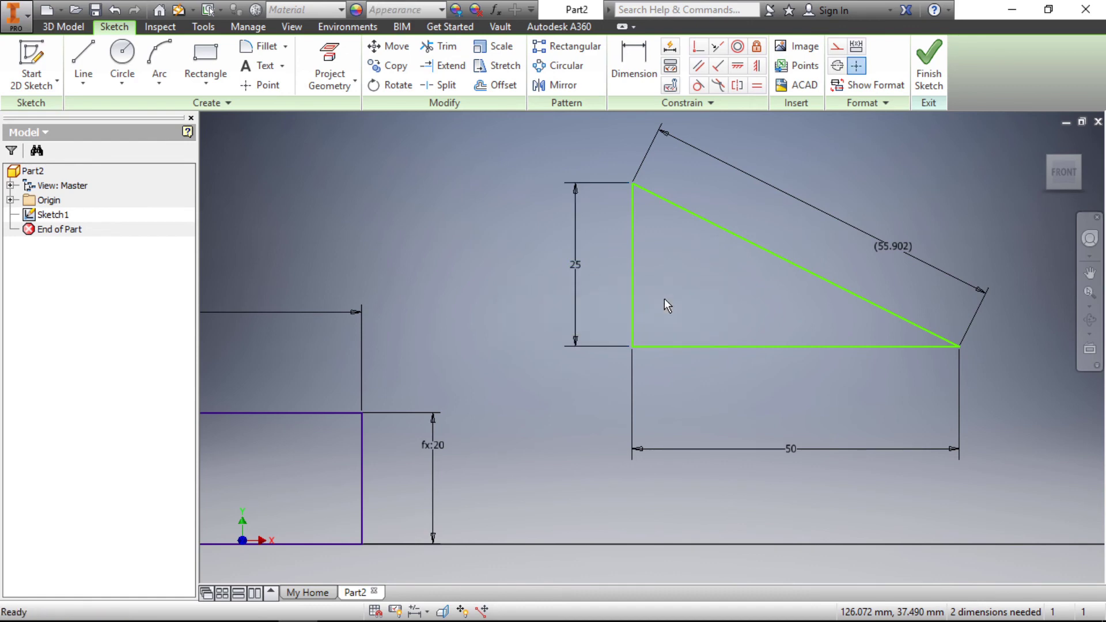
{"action": "double_click", "coordinate": [575, 263]}
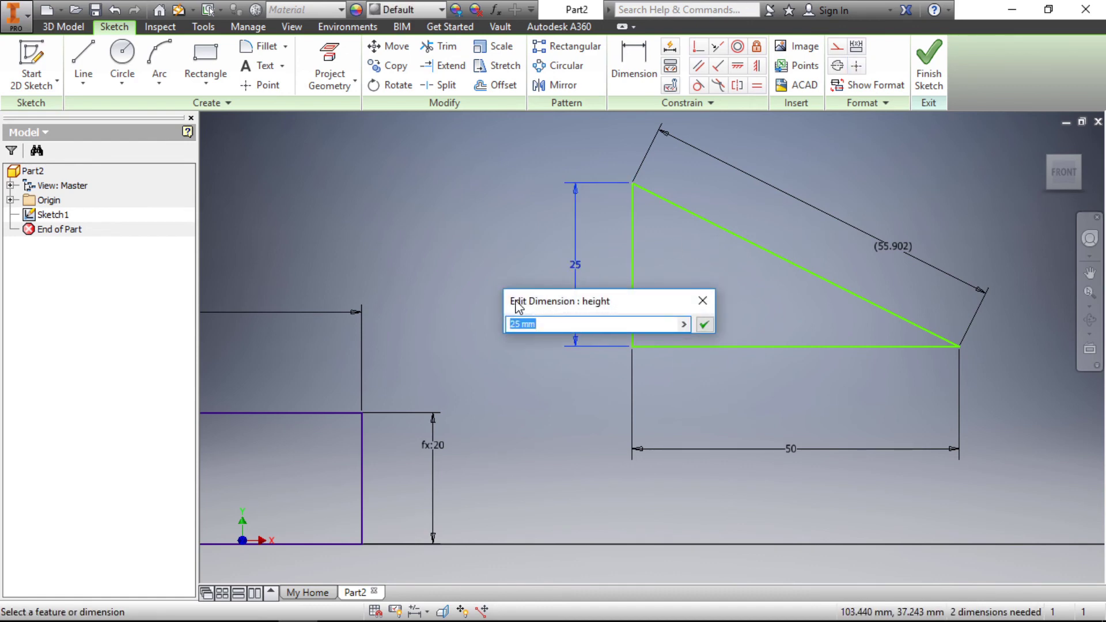
{"action": "left_click", "coordinate": [704, 326]}
Step: Set the triangle's base dimension equal to the height parameter by referencing the vertical dimension
{"action": "scroll", "coordinate": [679, 333], "scroll_direction": "down", "scroll_amount": 2}
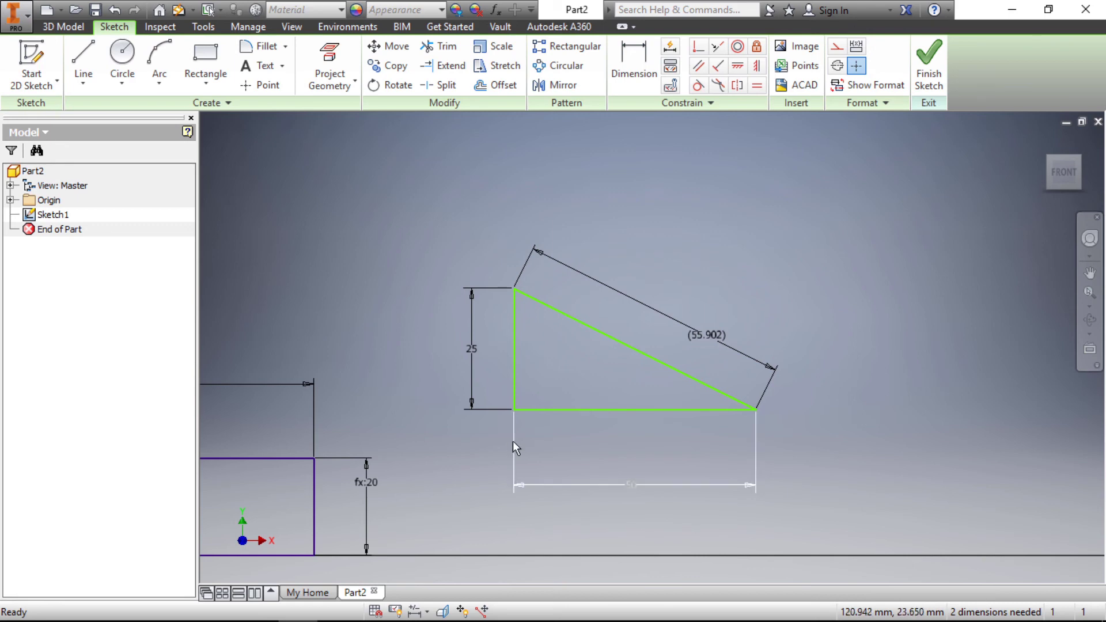
{"action": "double_click", "coordinate": [631, 487]}
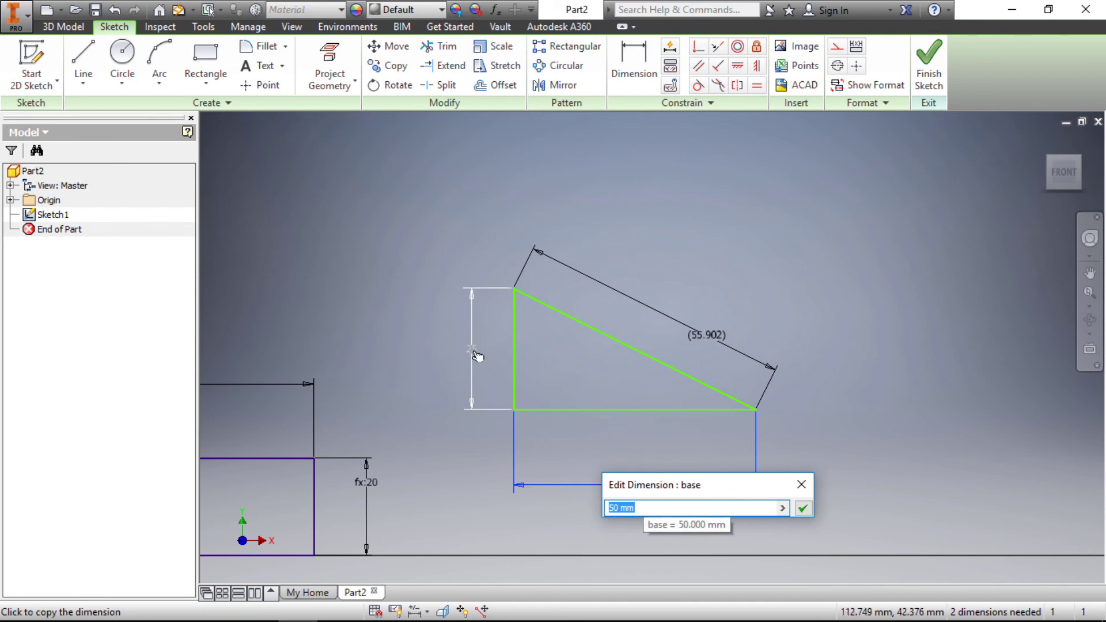
{"action": "left_click", "coordinate": [476, 358]}
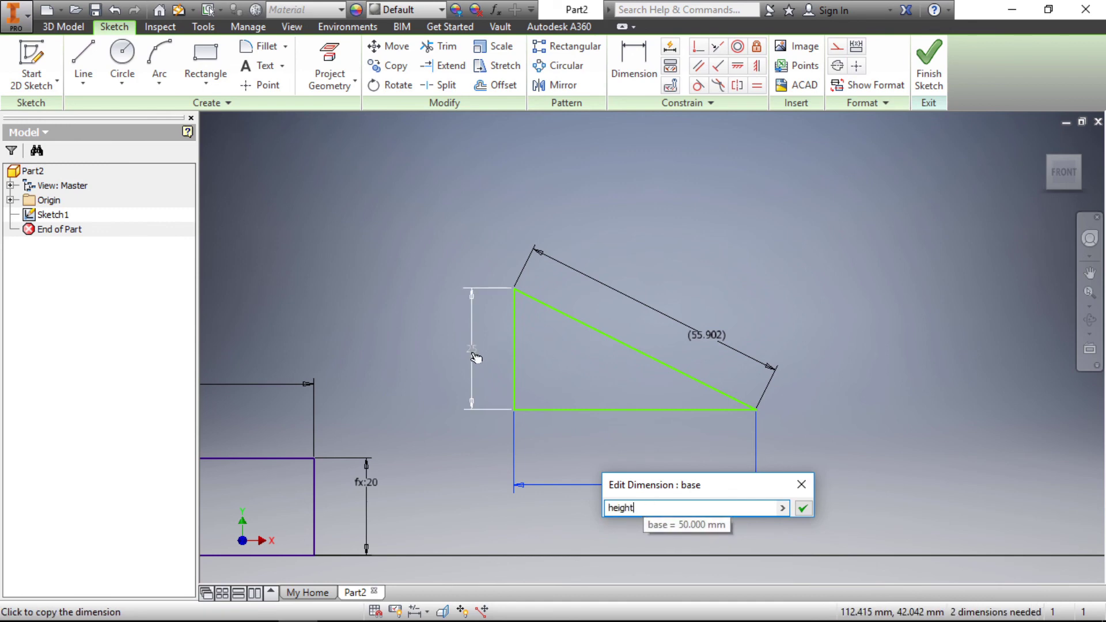
{"action": "left_click", "coordinate": [803, 508]}
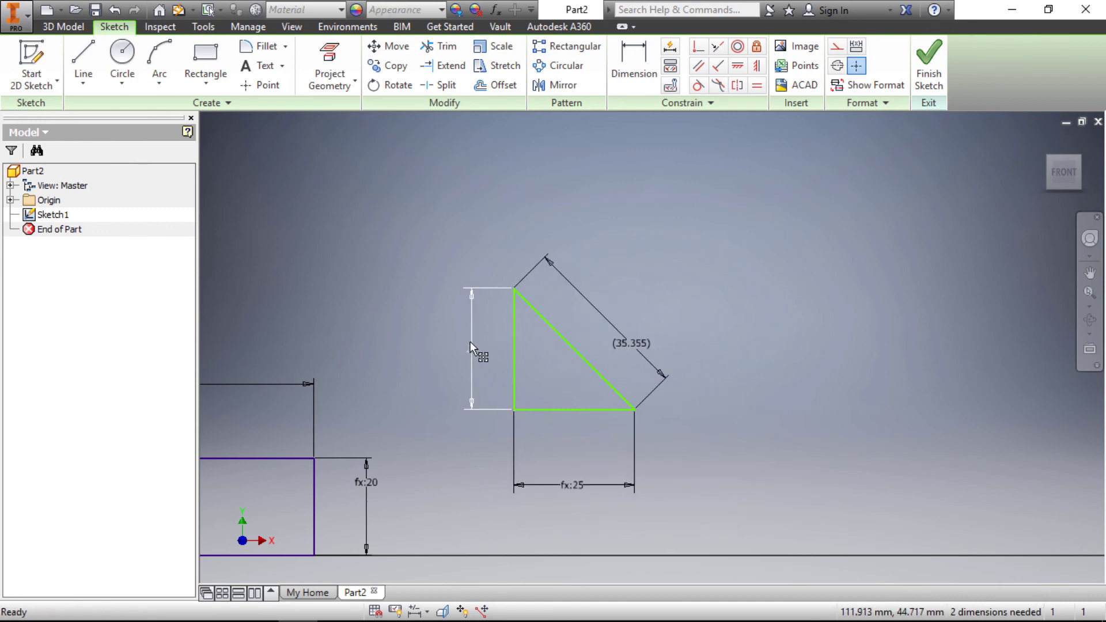
Step: Extend the triangle's base equation to height*3
{"action": "scroll", "coordinate": [516, 440], "scroll_direction": "up", "scroll_amount": 3}
{"action": "scroll", "coordinate": [568, 440], "scroll_direction": "down", "scroll_amount": 5}
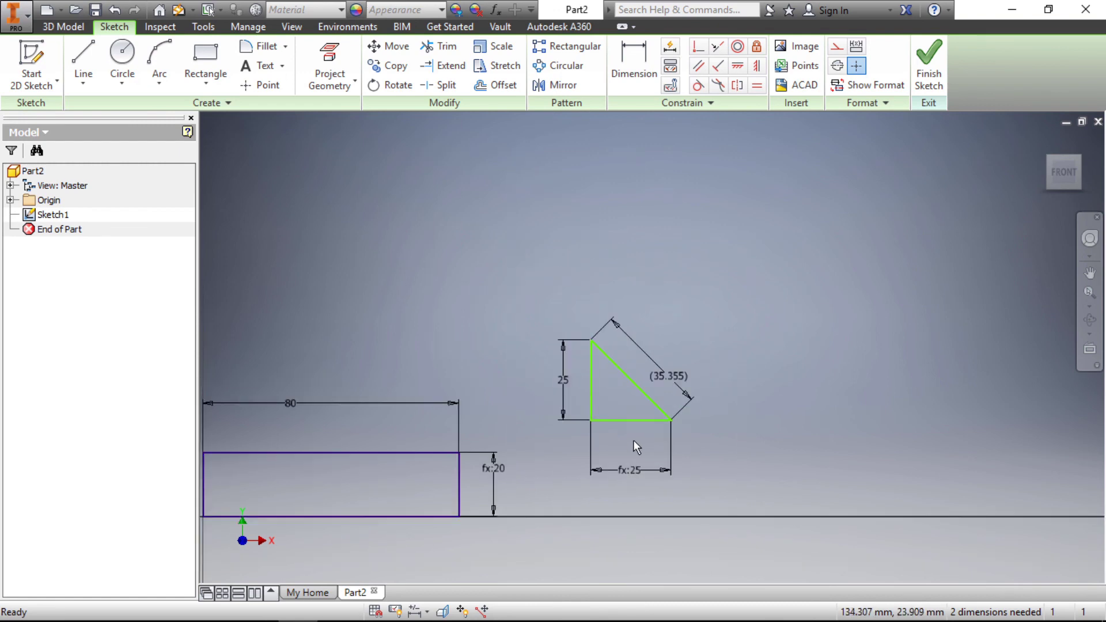
{"action": "scroll", "coordinate": [590, 473], "scroll_direction": "up", "scroll_amount": 2}
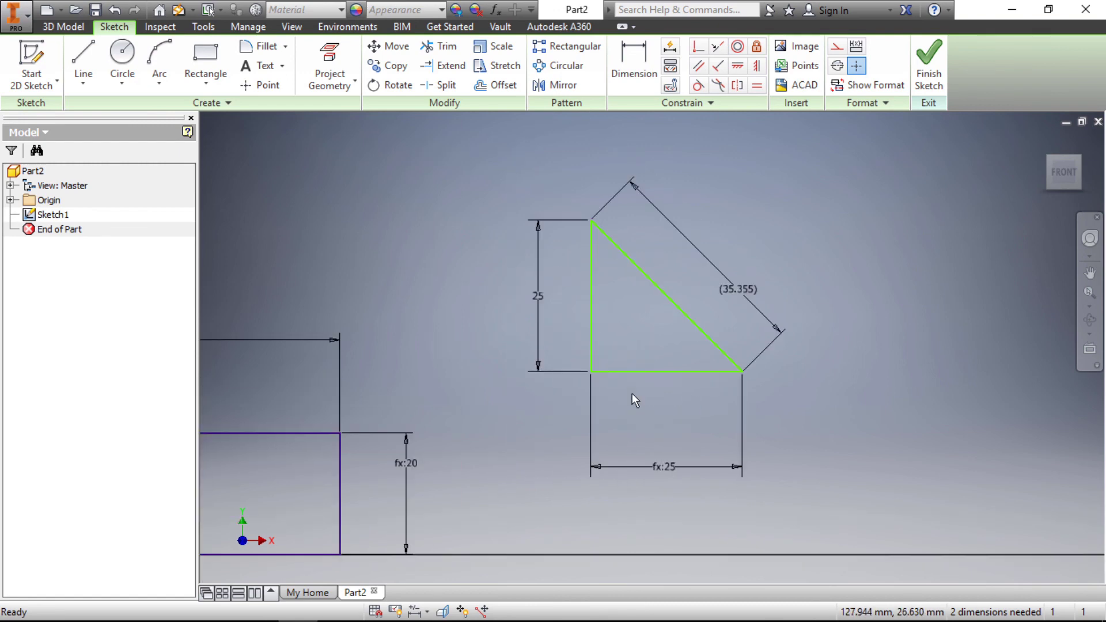
{"action": "double_click", "coordinate": [670, 468]}
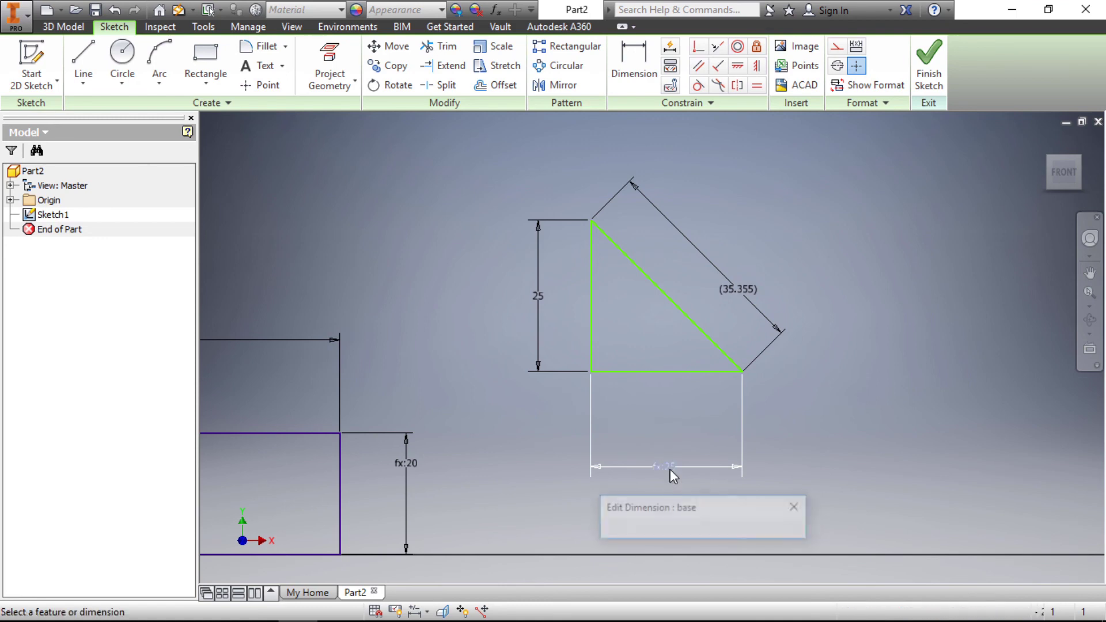
{"action": "key", "text": "End"}
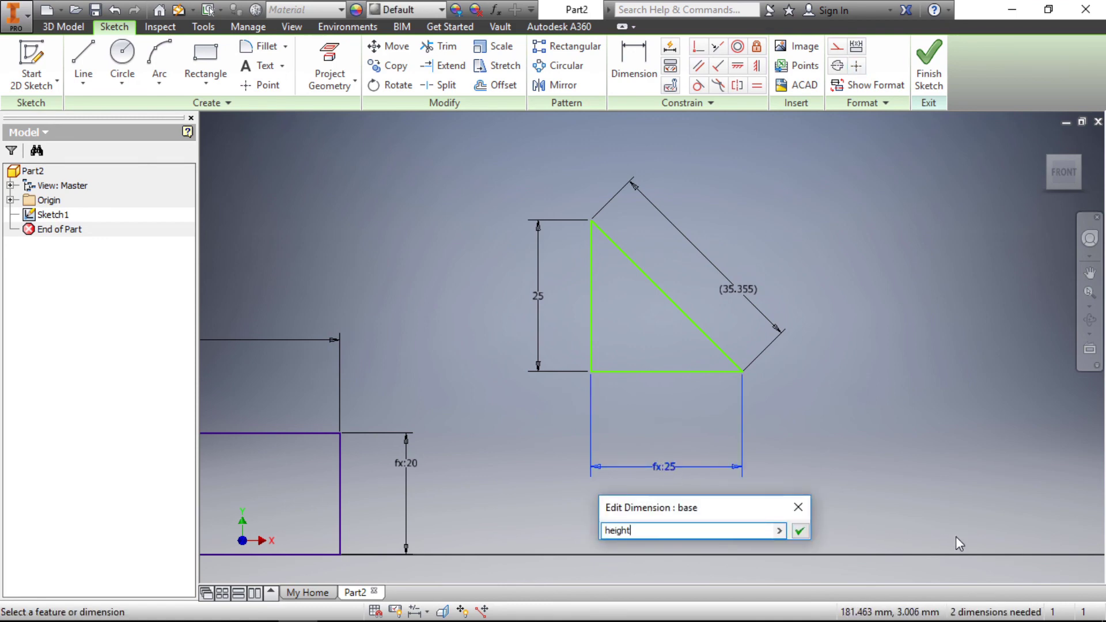
{"action": "type", "text": "*3"}
{"action": "key", "text": "Return"}
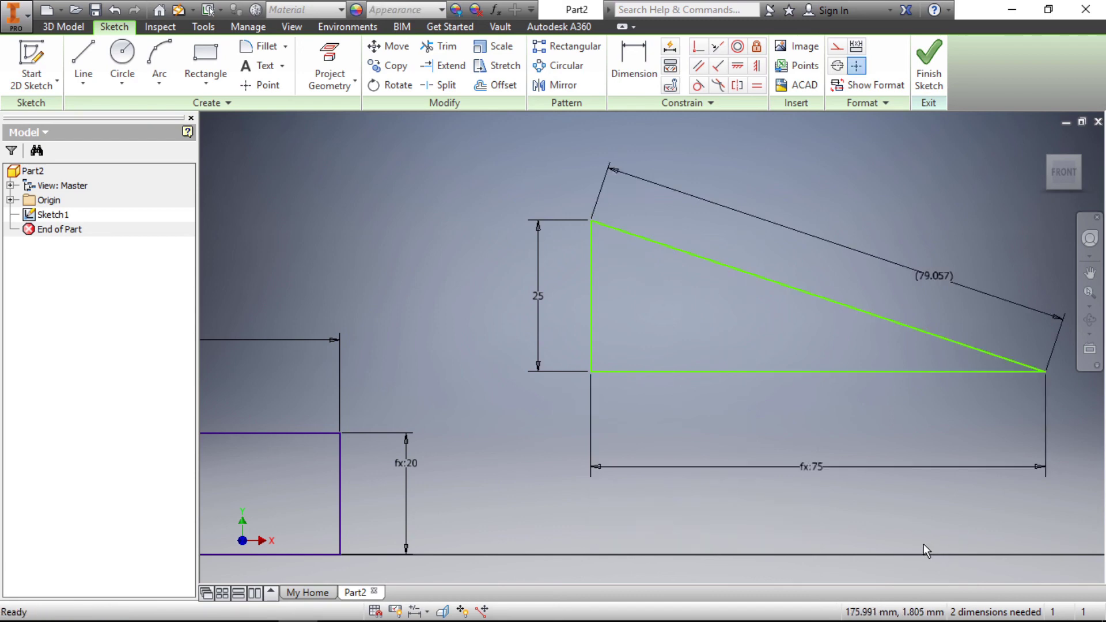
Step: Recheck the equation of the triangle's base dimension, and set its height dimension to 30 mm
{"action": "scroll", "coordinate": [480, 351], "scroll_direction": "down", "scroll_amount": 4}
{"action": "scroll", "coordinate": [513, 324], "scroll_direction": "up", "scroll_amount": 3}
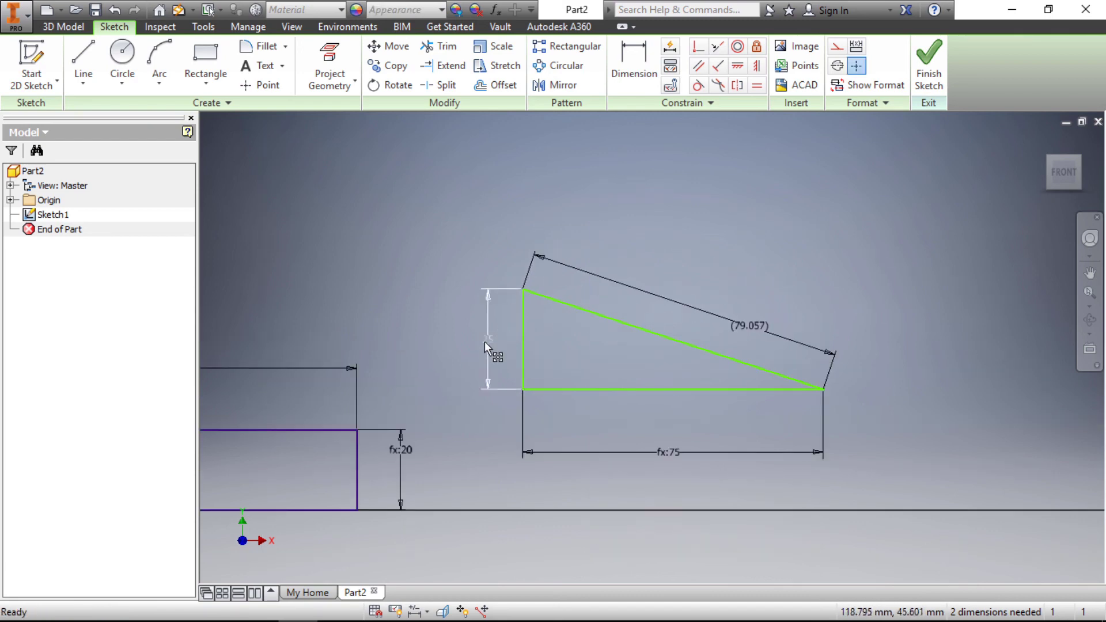
{"action": "scroll", "coordinate": [669, 453], "scroll_direction": "up", "scroll_amount": 3}
{"action": "scroll", "coordinate": [672, 452], "scroll_direction": "down", "scroll_amount": 3}
{"action": "double_click", "coordinate": [678, 453]}
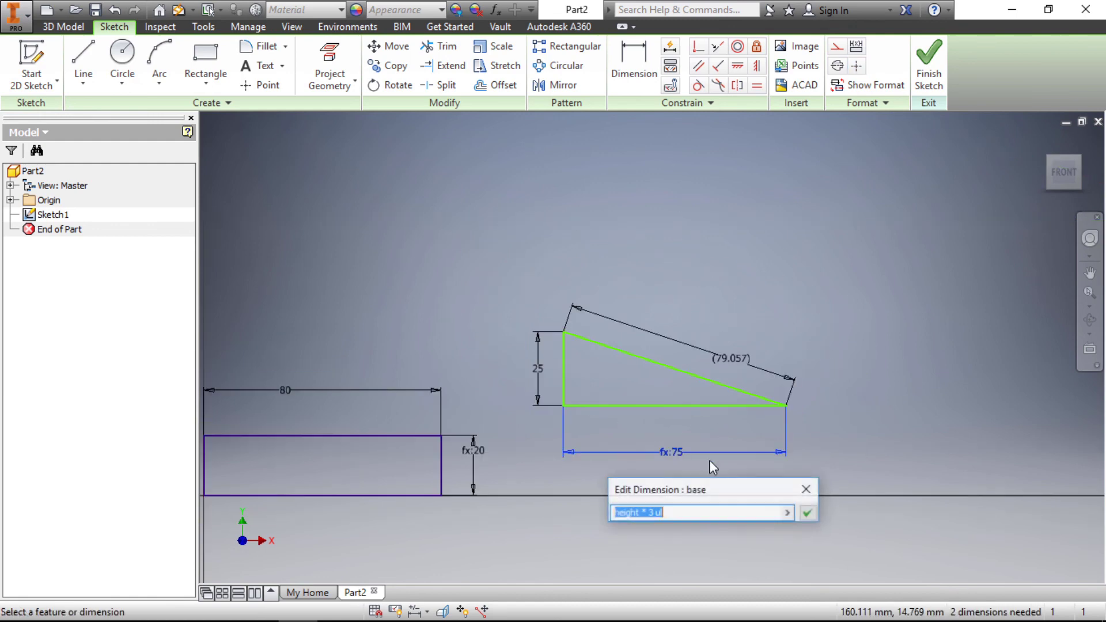
{"action": "left_click", "coordinate": [808, 512]}
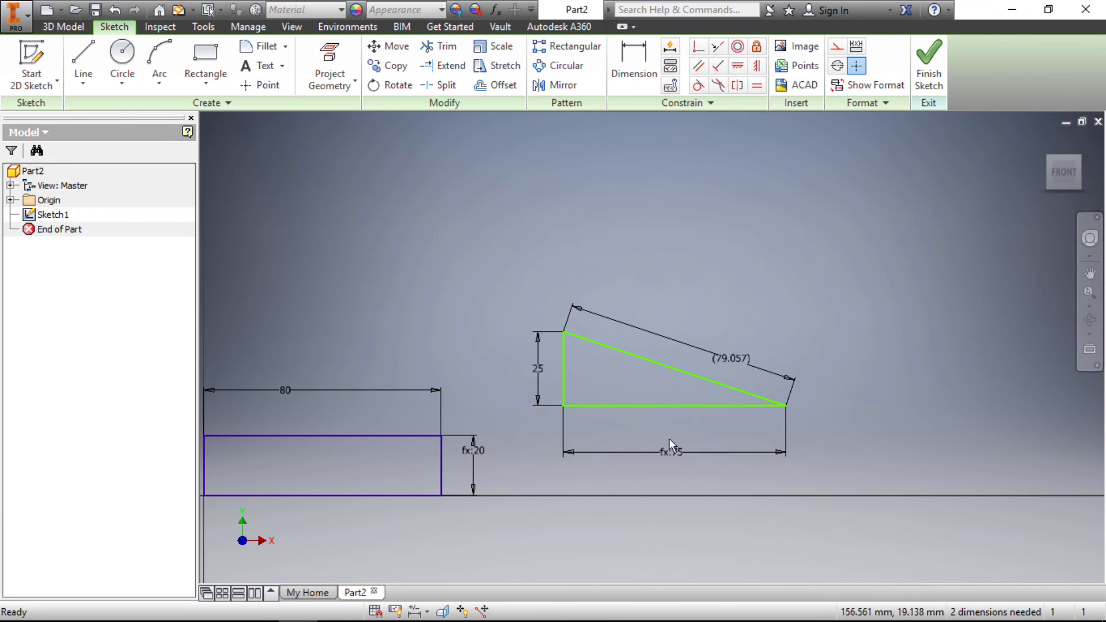
{"action": "double_click", "coordinate": [542, 367]}
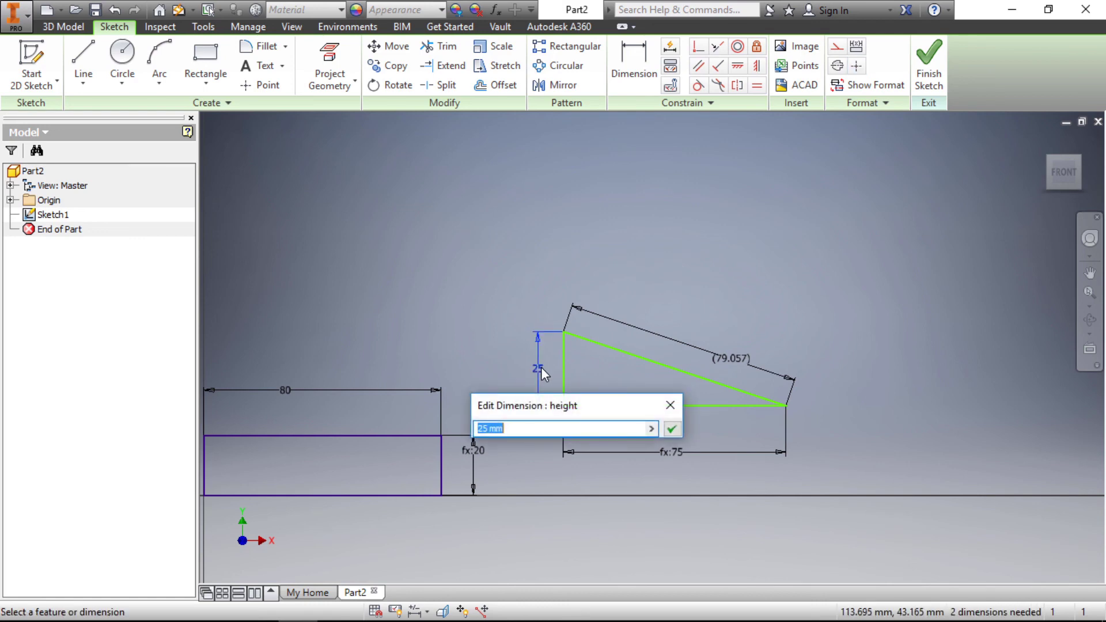
{"action": "type", "text": "30"}
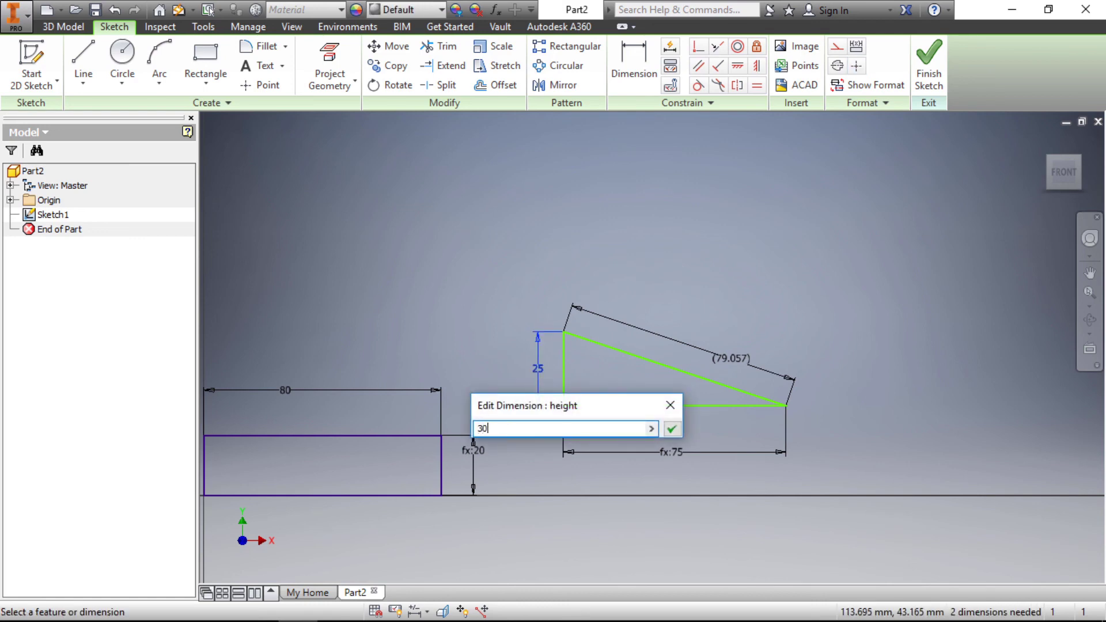
{"action": "key", "text": "Return"}
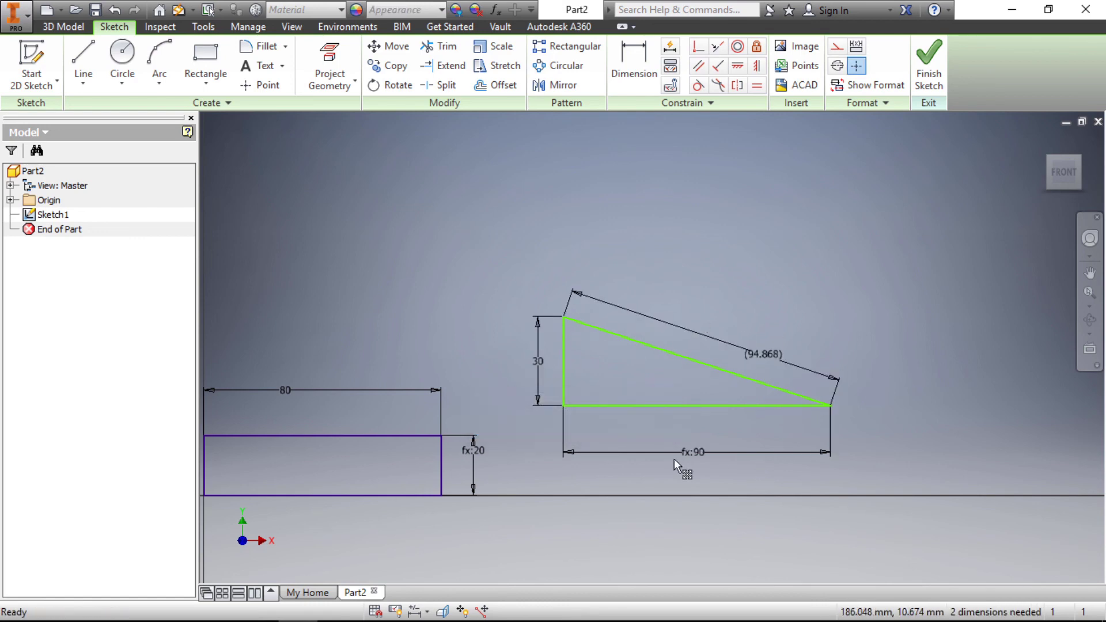
{"action": "scroll", "coordinate": [684, 443], "scroll_direction": "down", "scroll_amount": 3}
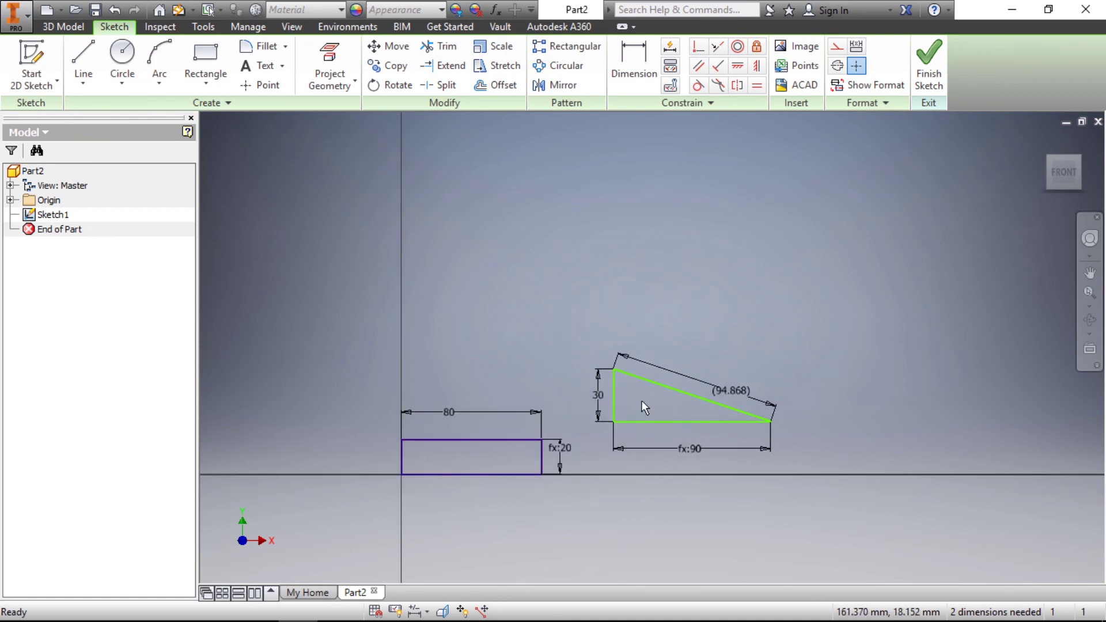